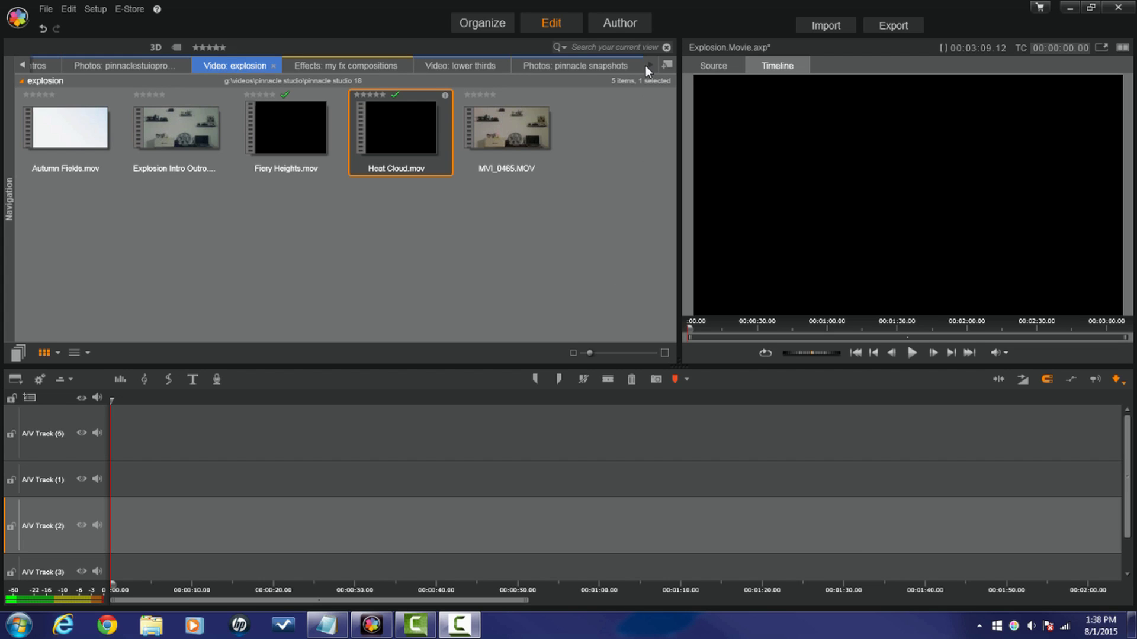
- Place Explosion.Movie_Snapshot.jpg from the pinnacle snapshots collection at the start of A/V Track (2)
click(592, 66)
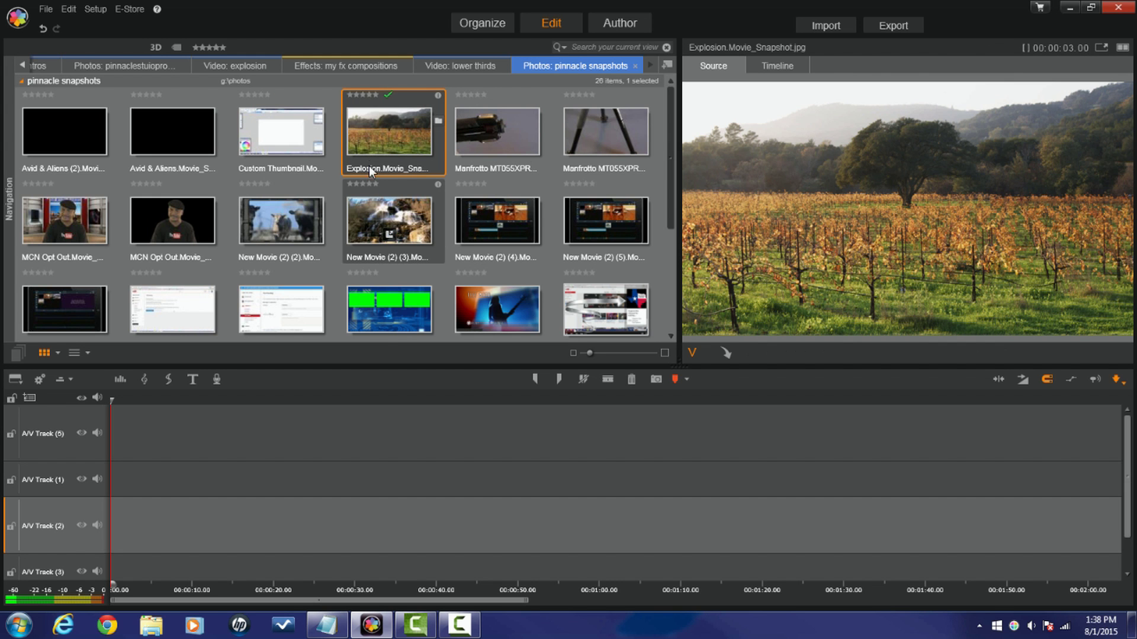
drag(377, 115, 113, 540)
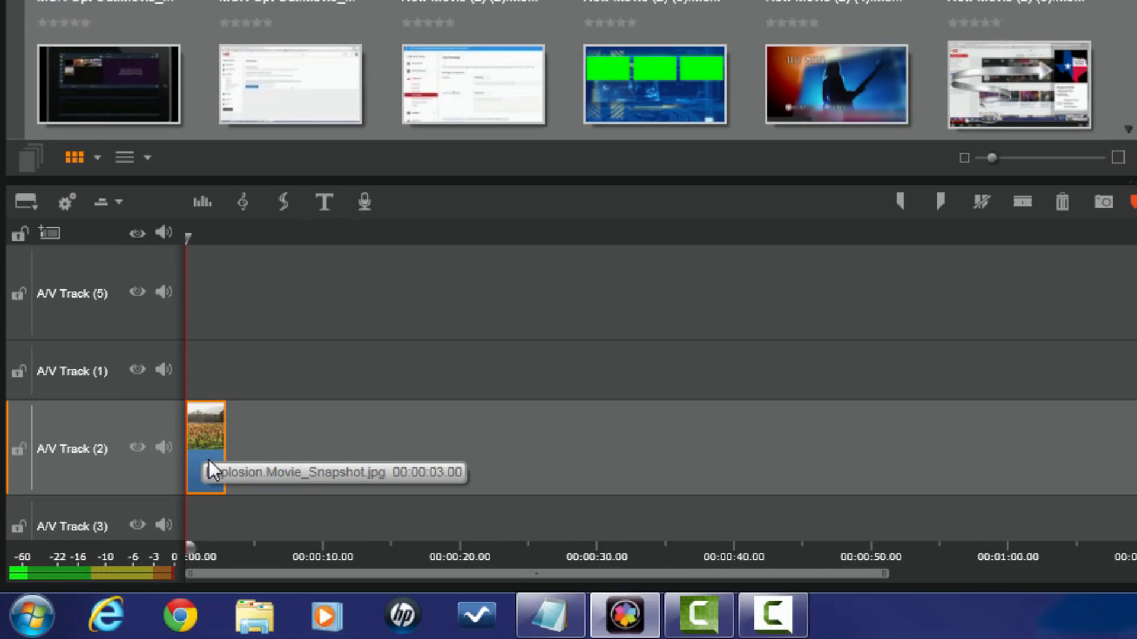
right_click(121, 539)
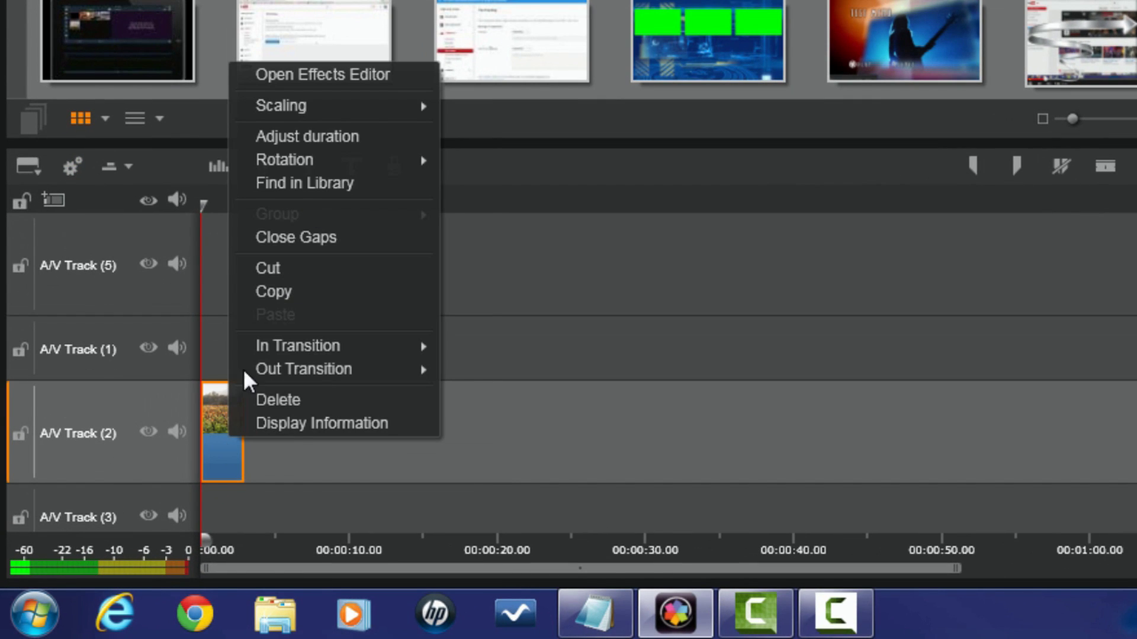
click(266, 459)
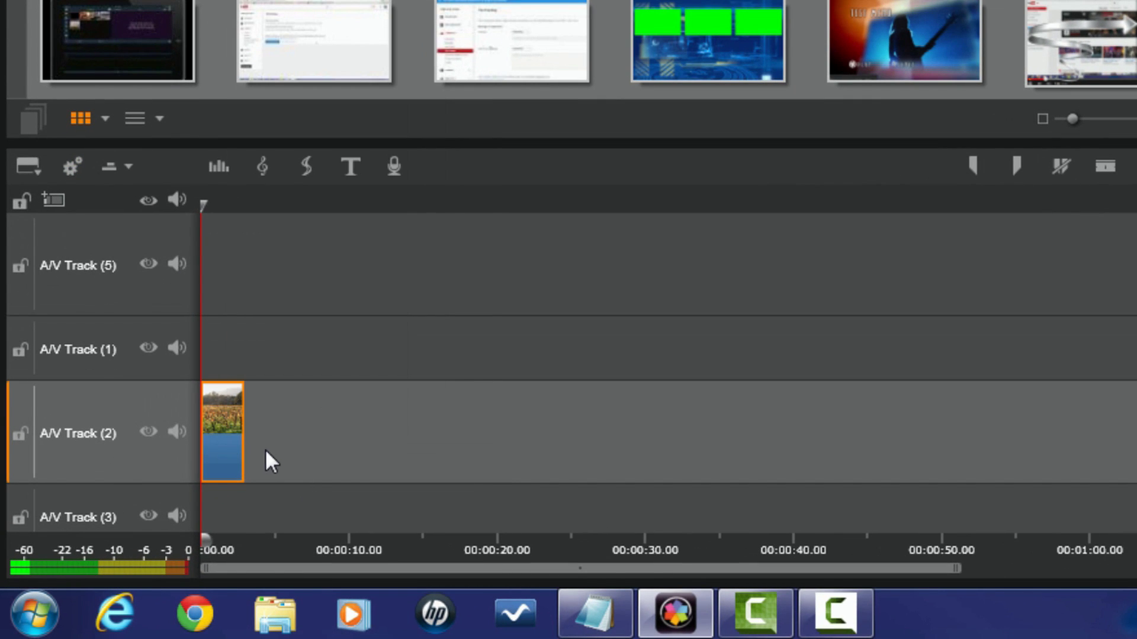
- Set the duration of the vineyard snapshot clip on A/V Track (2) to 00:00:07.05
right_click(221, 436)
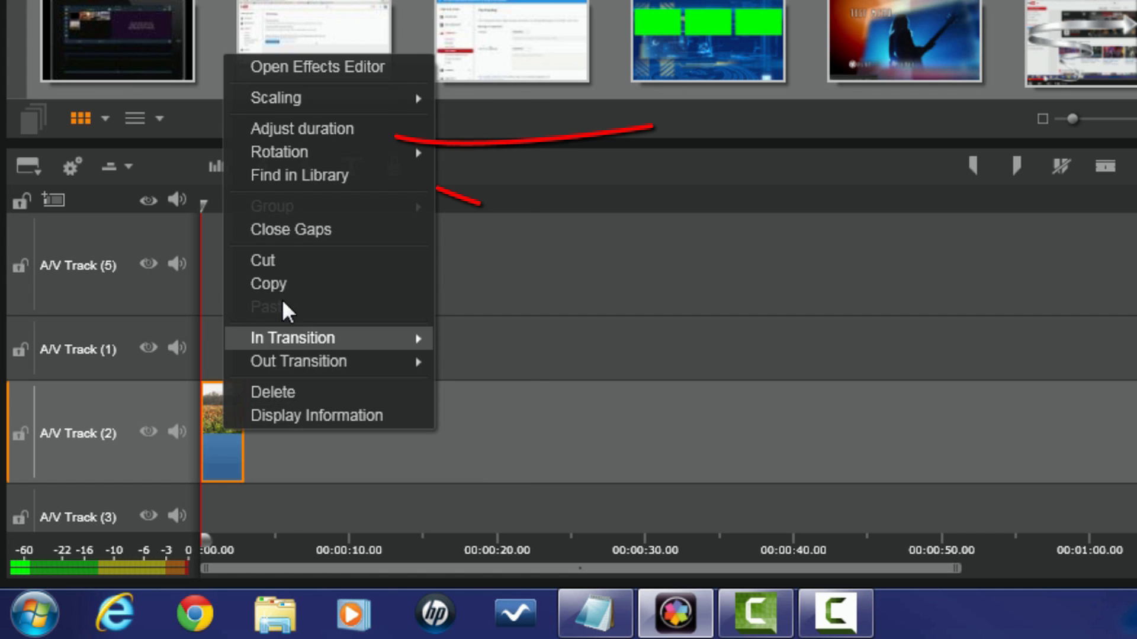
click(290, 127)
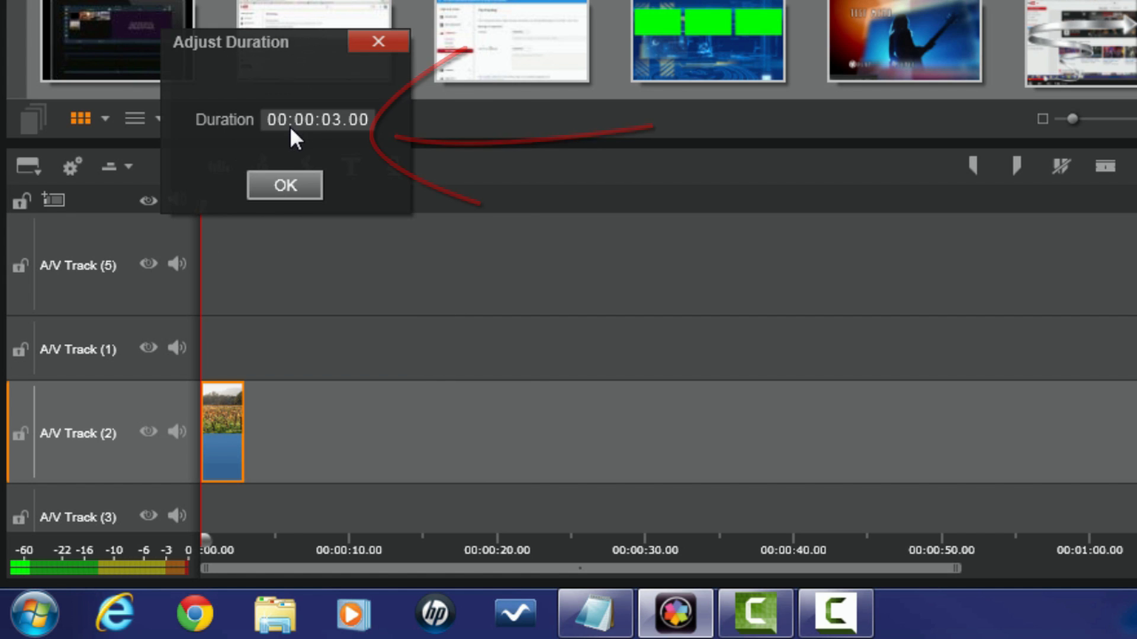
click(331, 122)
text(0705)
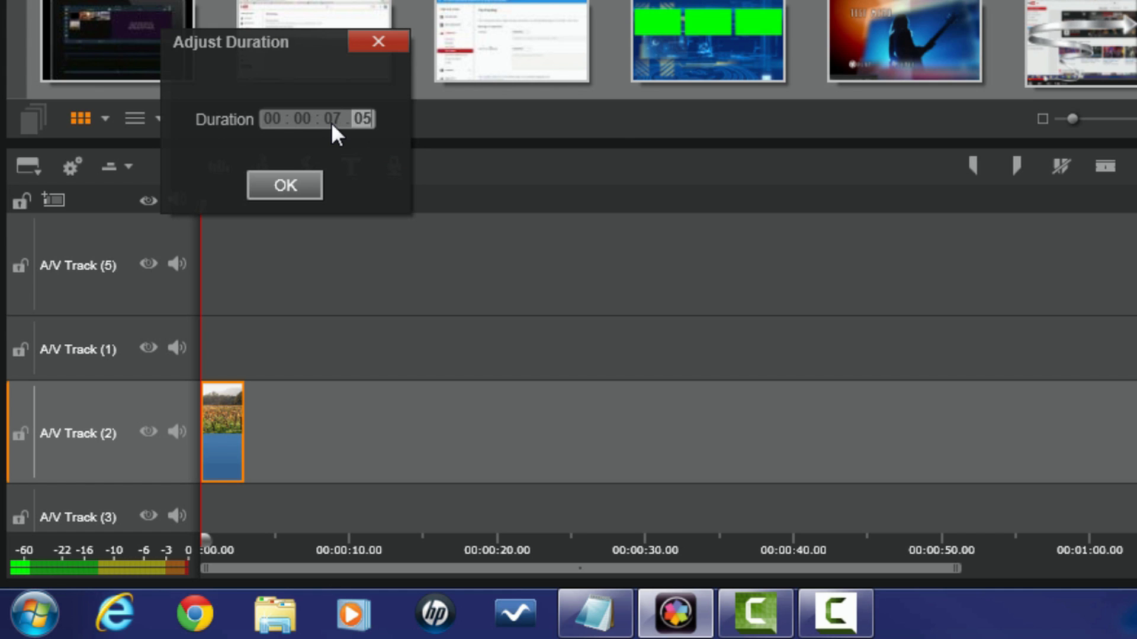
key(Tab)
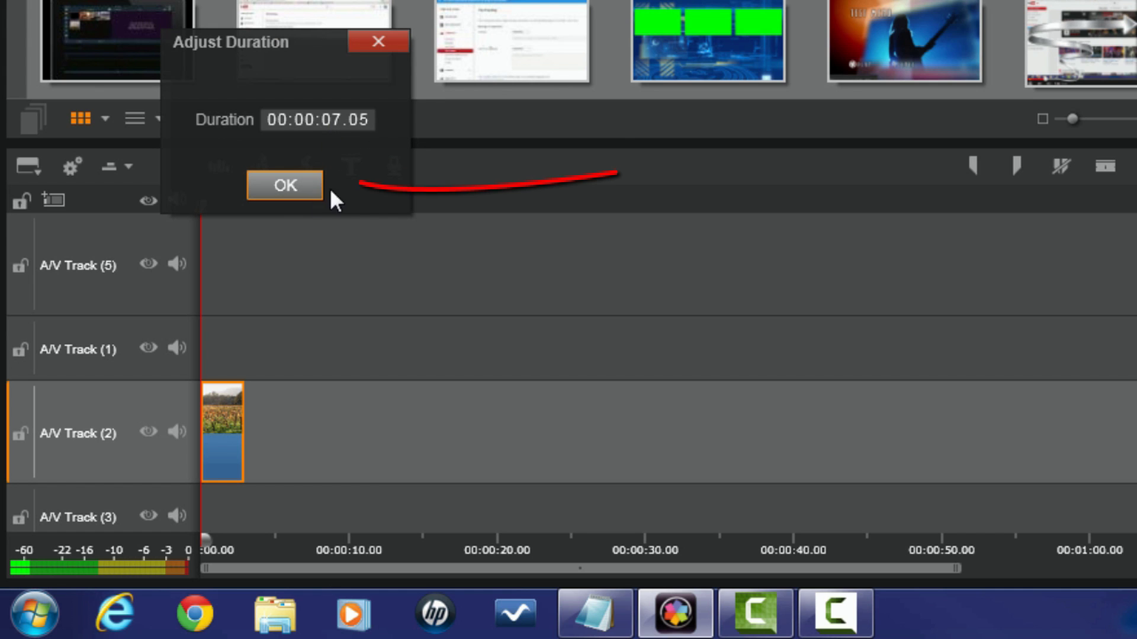
click(262, 183)
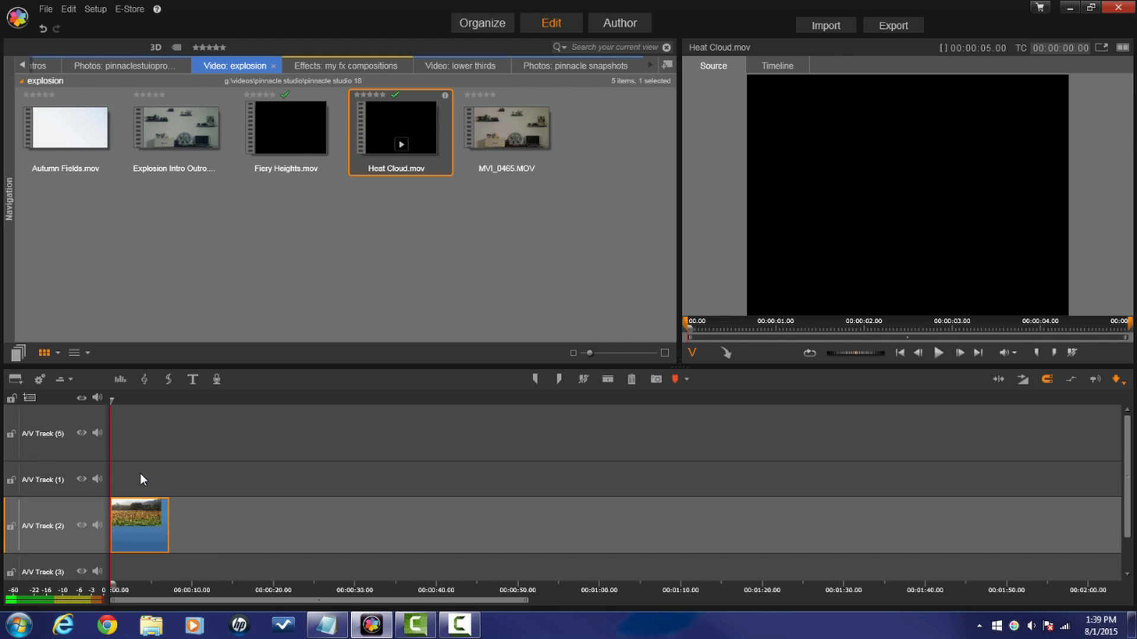
- Place Fiery Heights.mov on A/V Track (5) and Heat Cloud.mov on A/V Track (1), both starting at the beginning of the timeline
drag(268, 119, 215, 435)
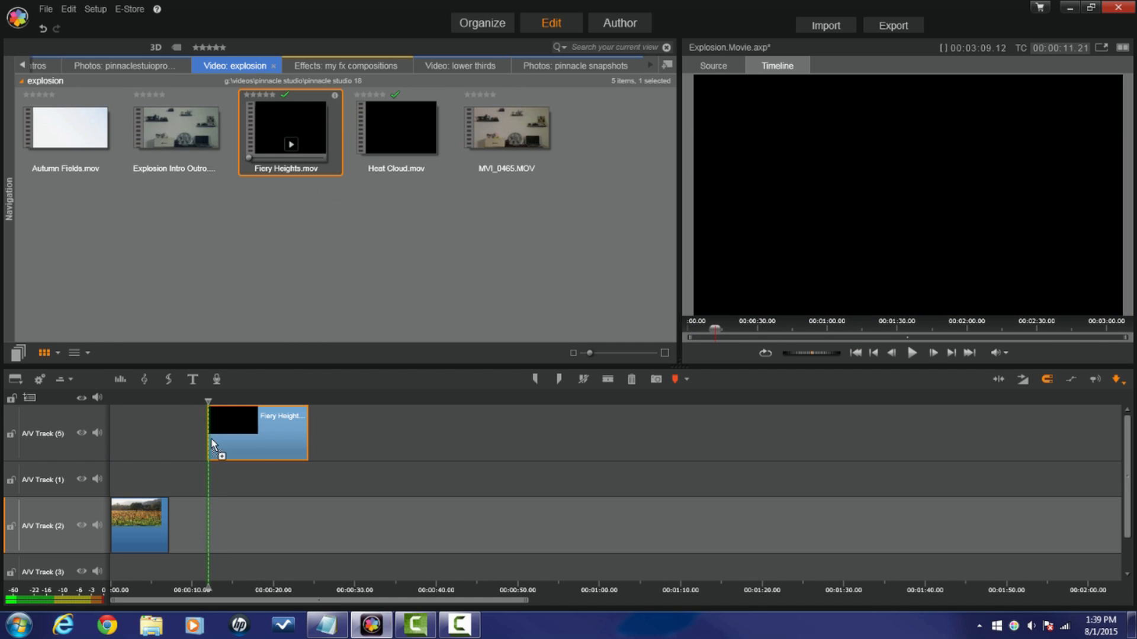
click(275, 450)
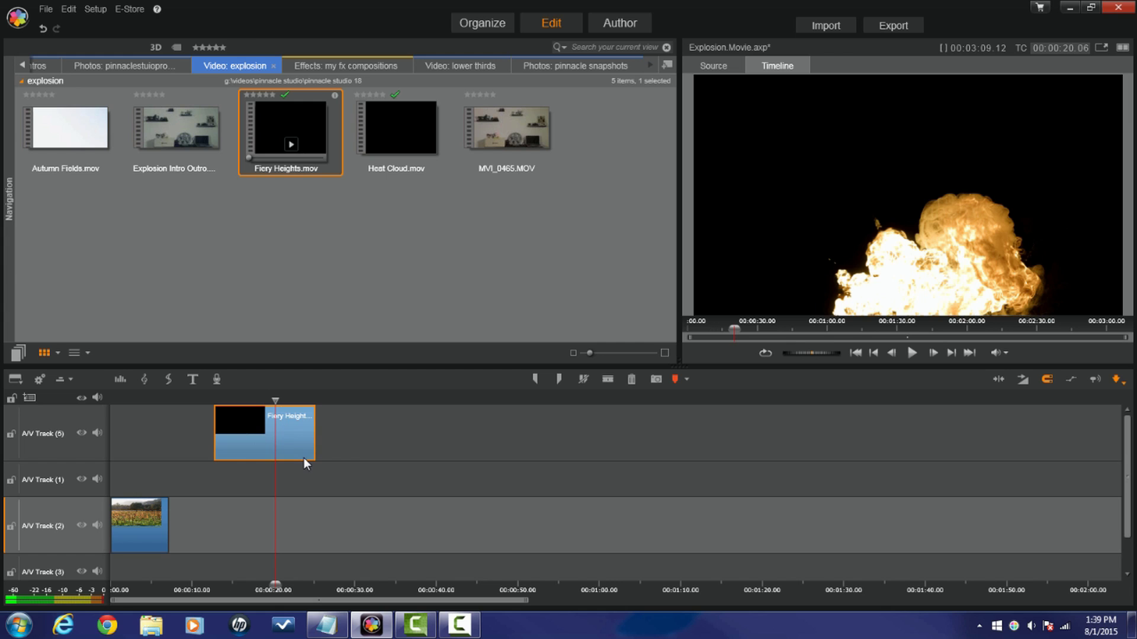
mouse_move(276, 400)
mouse_down()
mouse_move(294, 399)
mouse_move(277, 400)
mouse_up()
drag(276, 441, 174, 439)
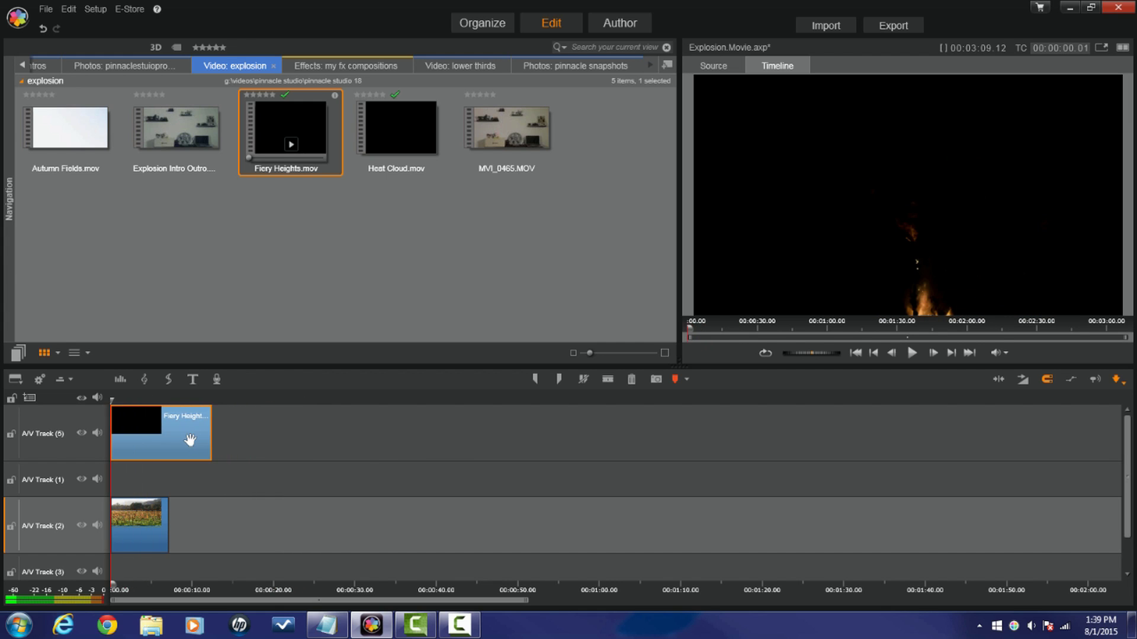
drag(373, 160, 139, 485)
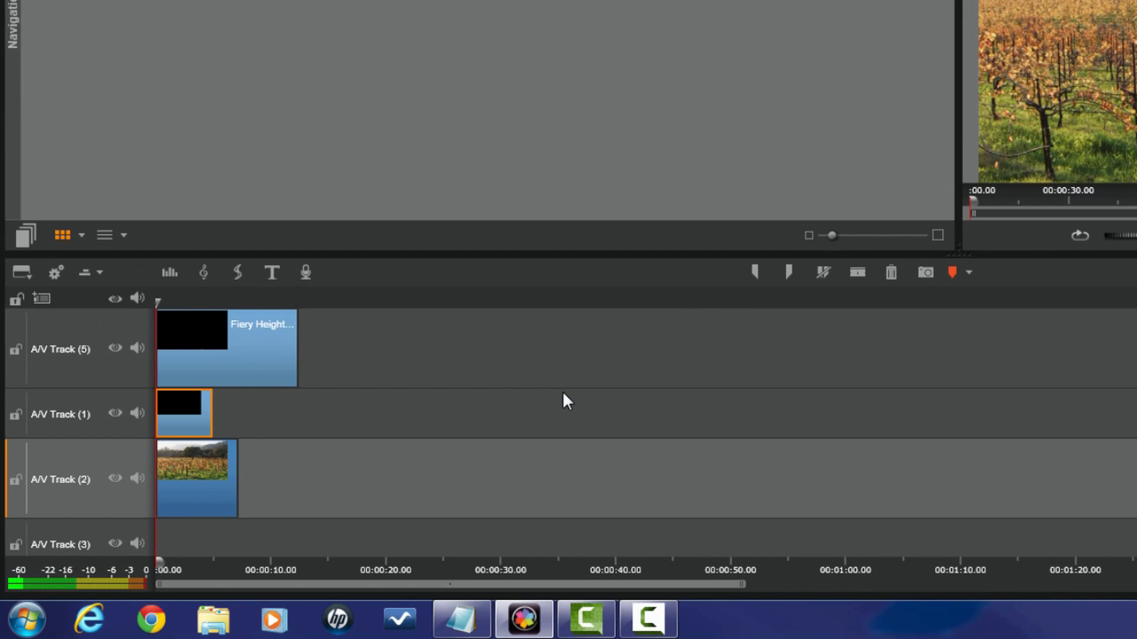
click(489, 377)
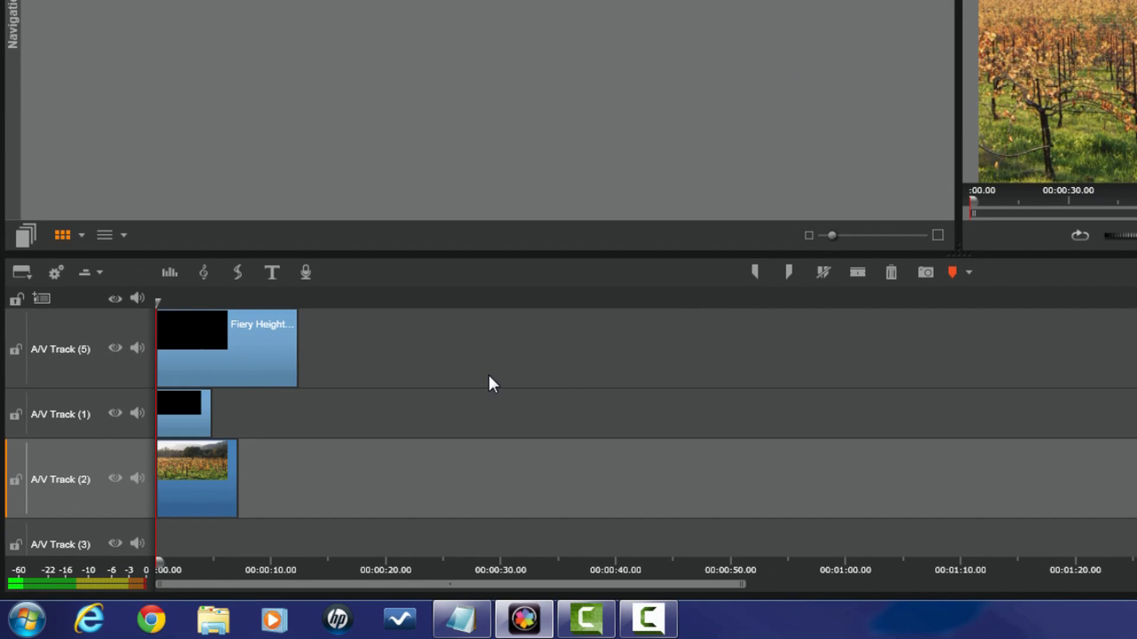
- Add speed control to the Fiery Heights clip using Stretch with Smooth Motion enabled
right_click(222, 351)
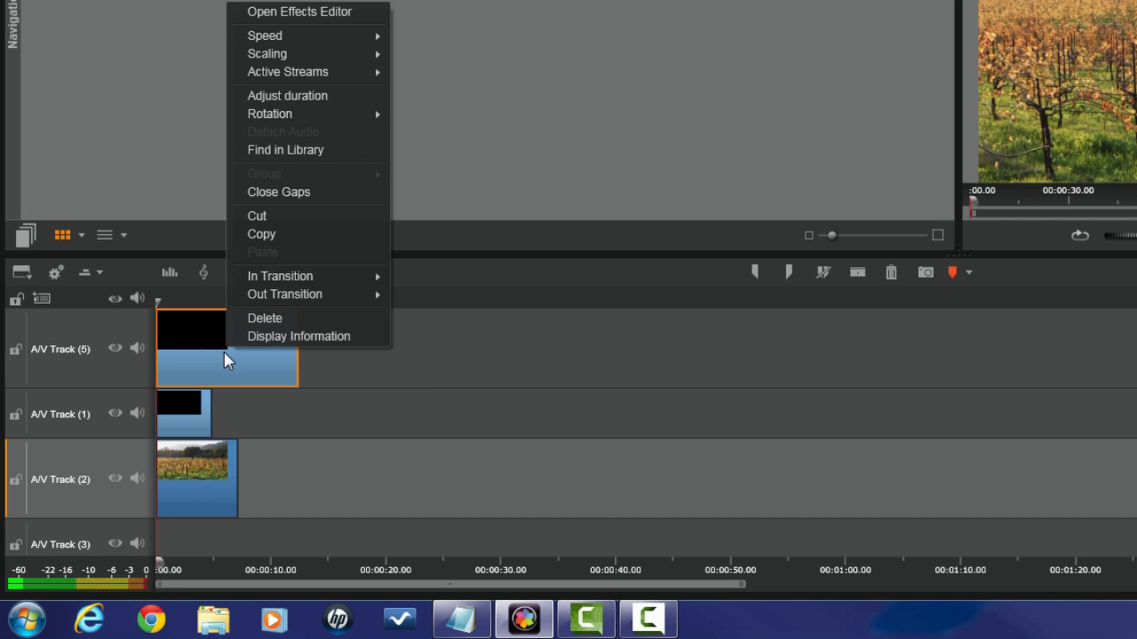
mouse_move(259, 36)
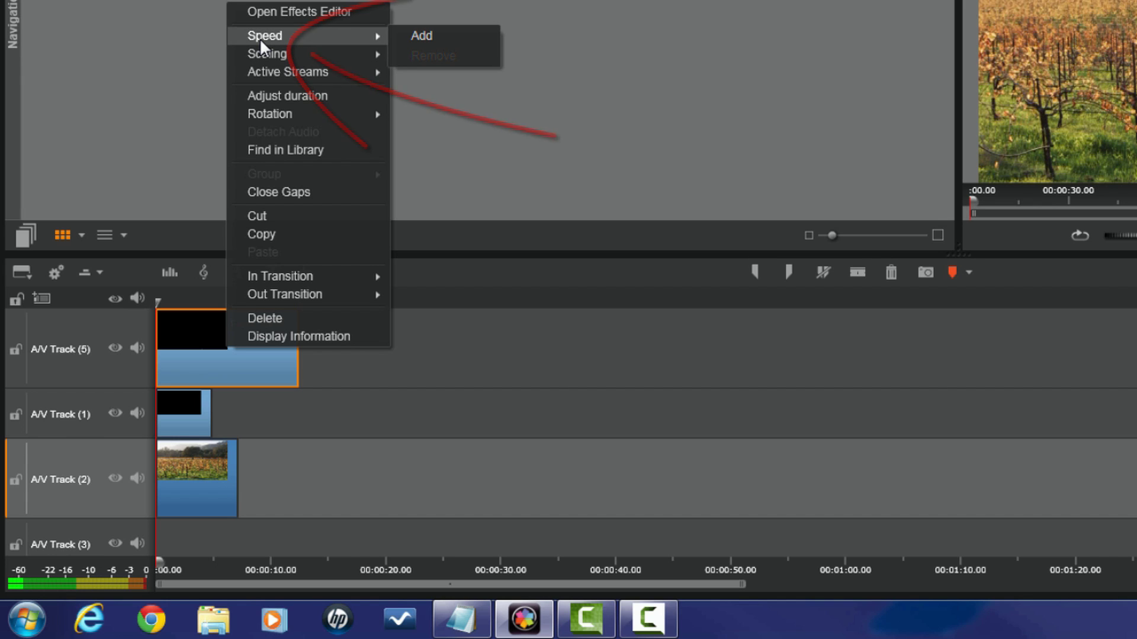
click(456, 35)
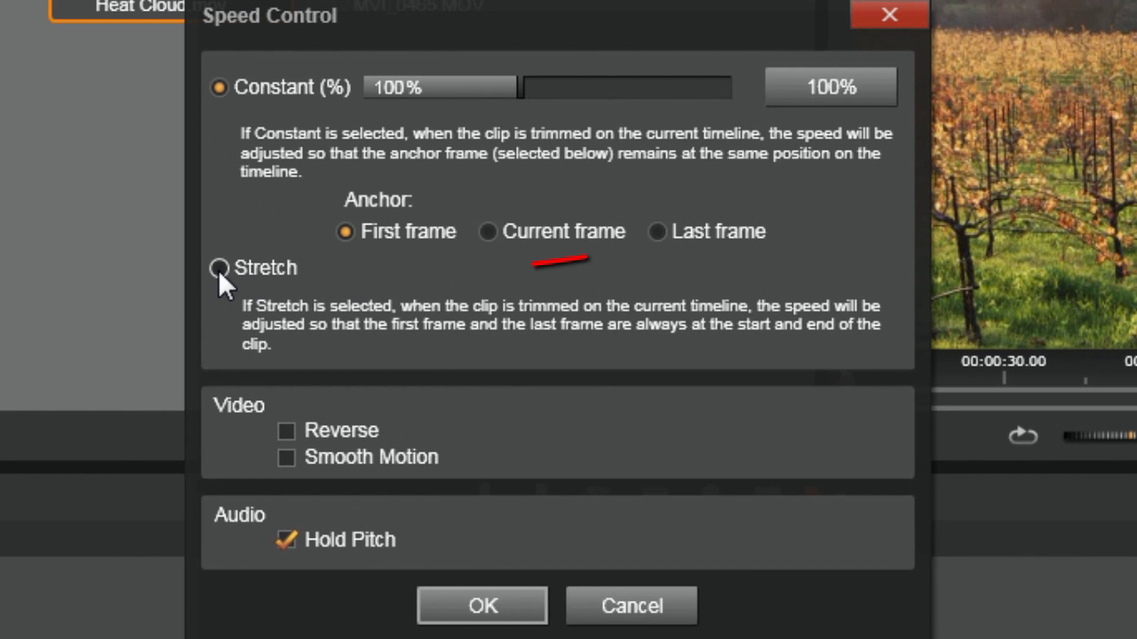
click(218, 270)
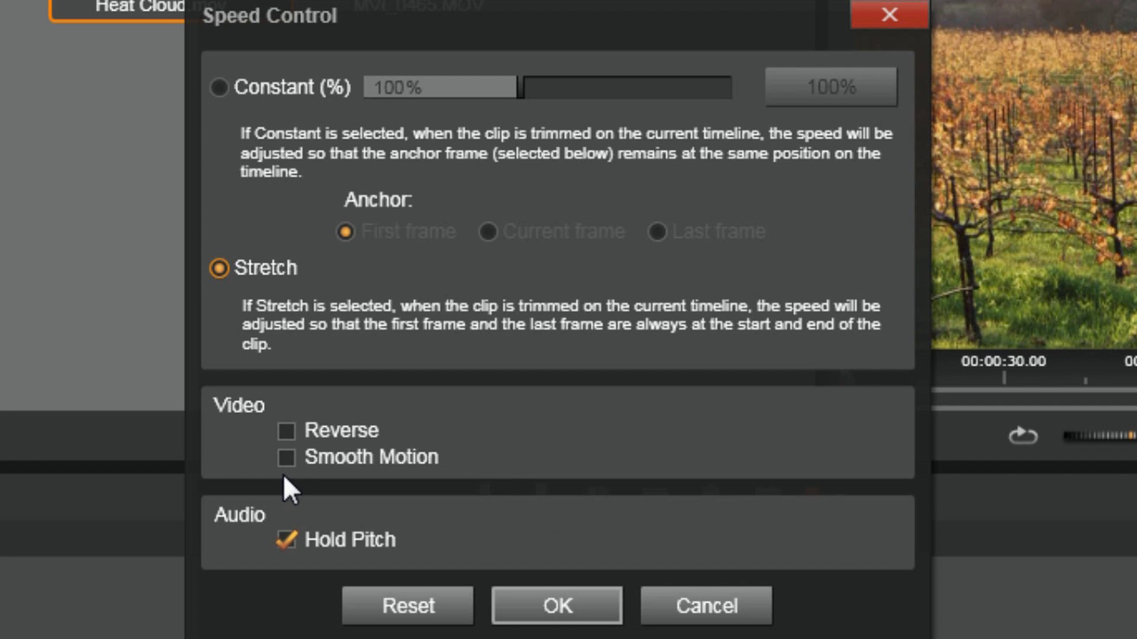
click(285, 457)
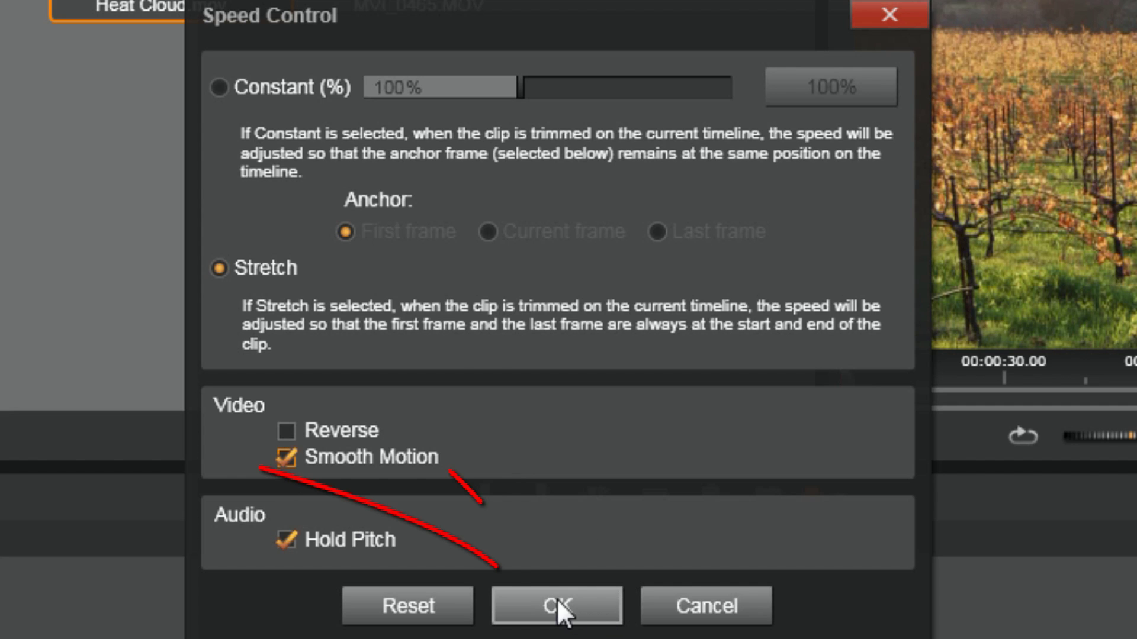
click(589, 619)
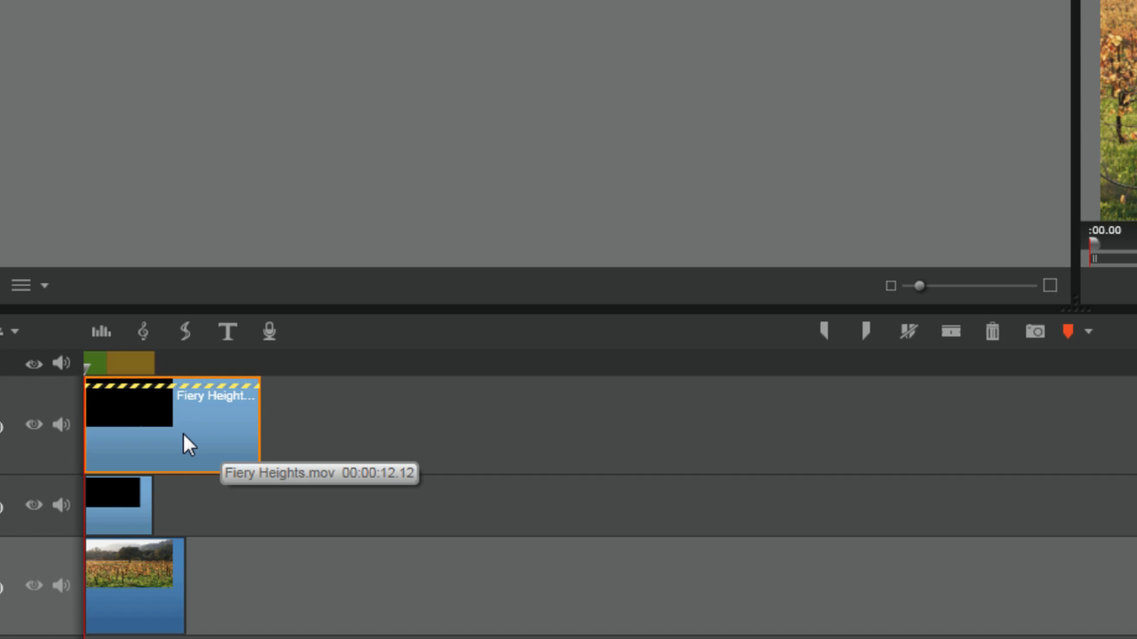
- Set the duration of the Fiery Heights clip to 00:00:02.12
right_click(182, 433)
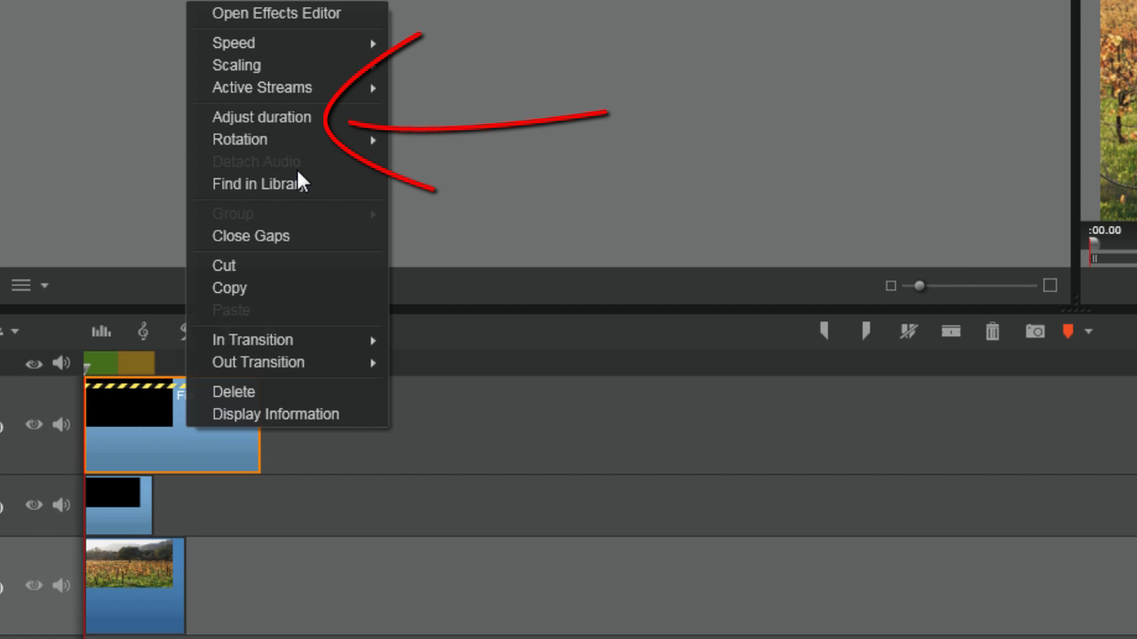
click(297, 118)
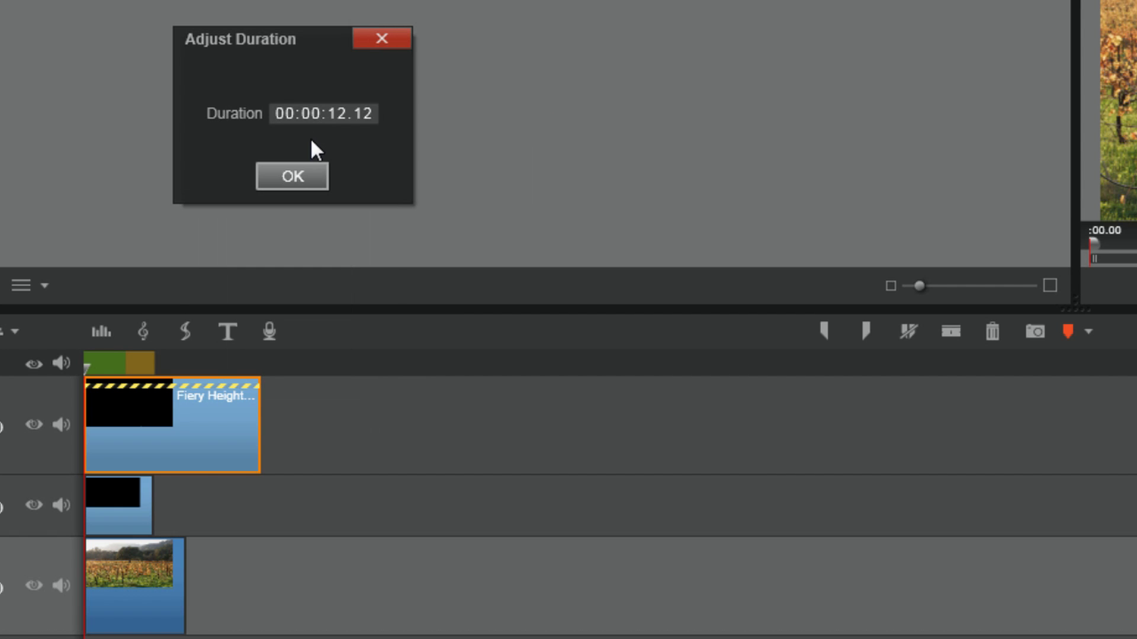
click(339, 116)
text(2 .)
key(Tab)
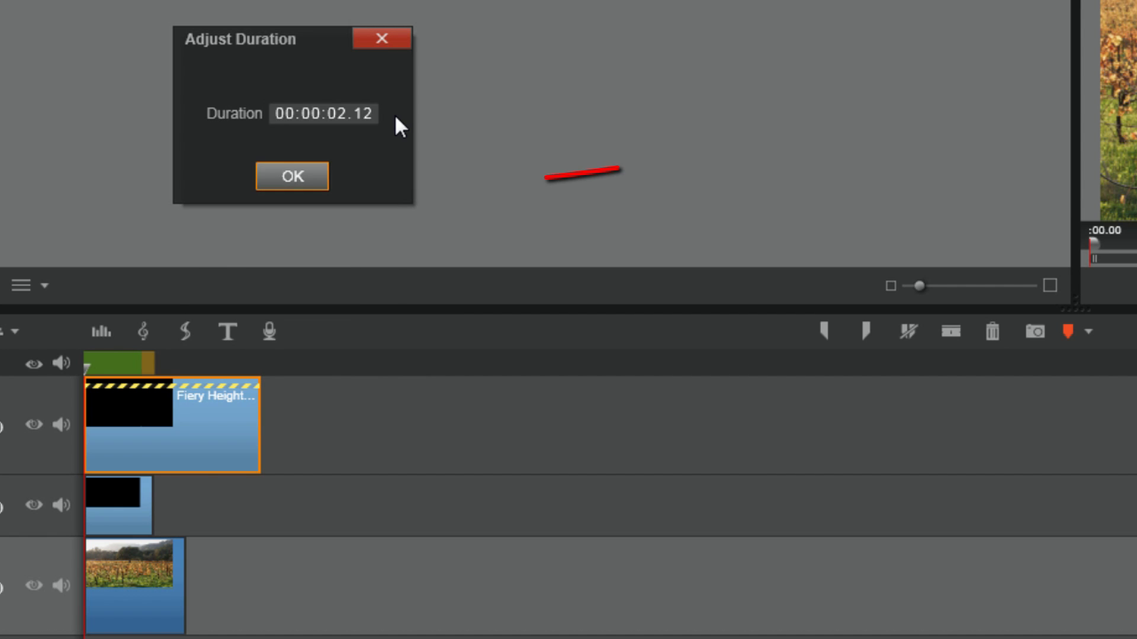
click(307, 176)
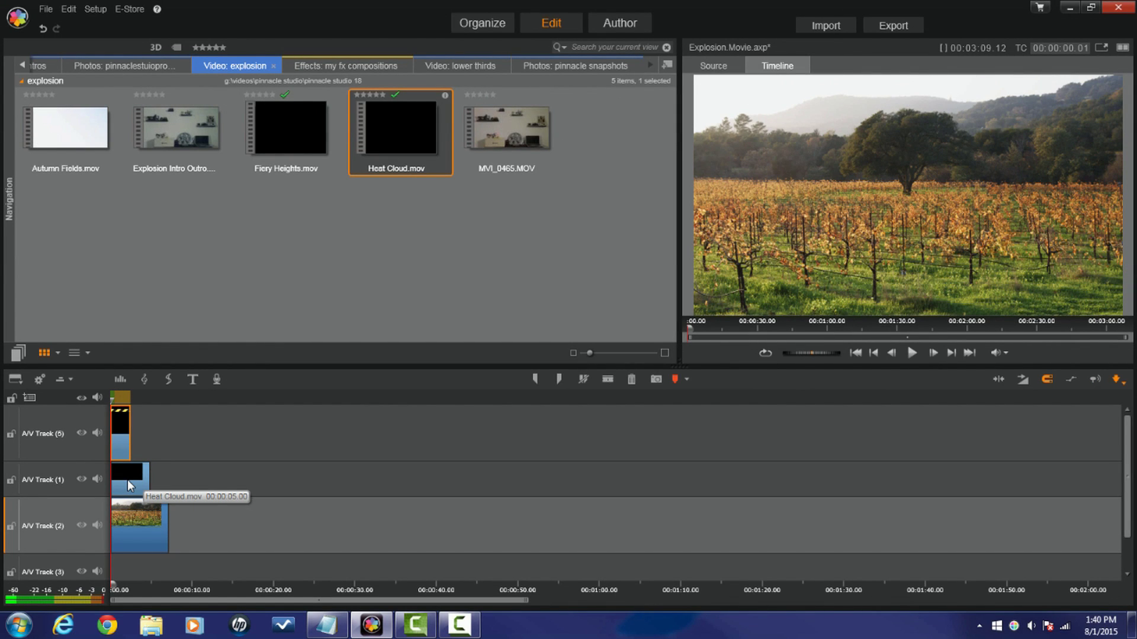
- Add speed control to the Heat Cloud clip on A/V Track (1) and shorten its duration to match the Fiery Heights clip
right_click(127, 479)
click(184, 259)
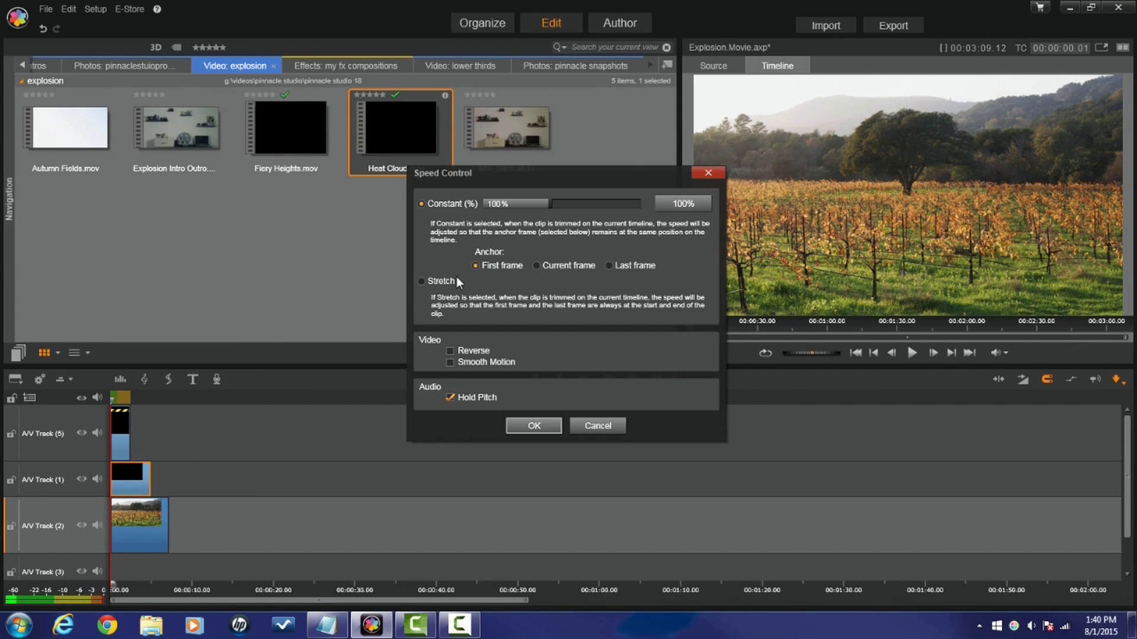
click(543, 426)
right_click(134, 480)
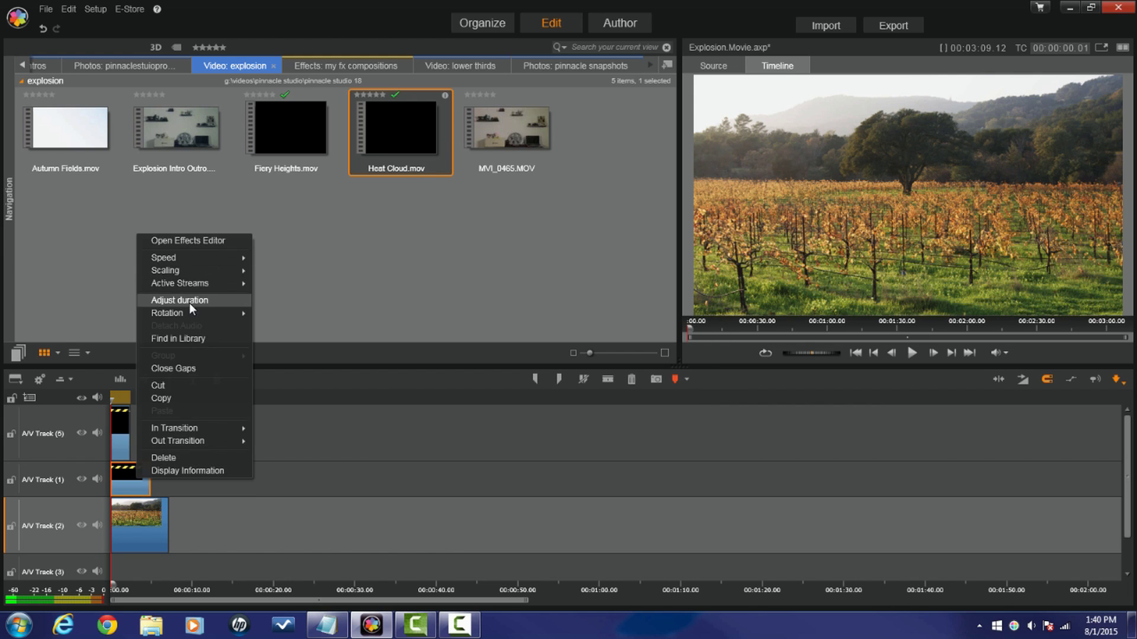
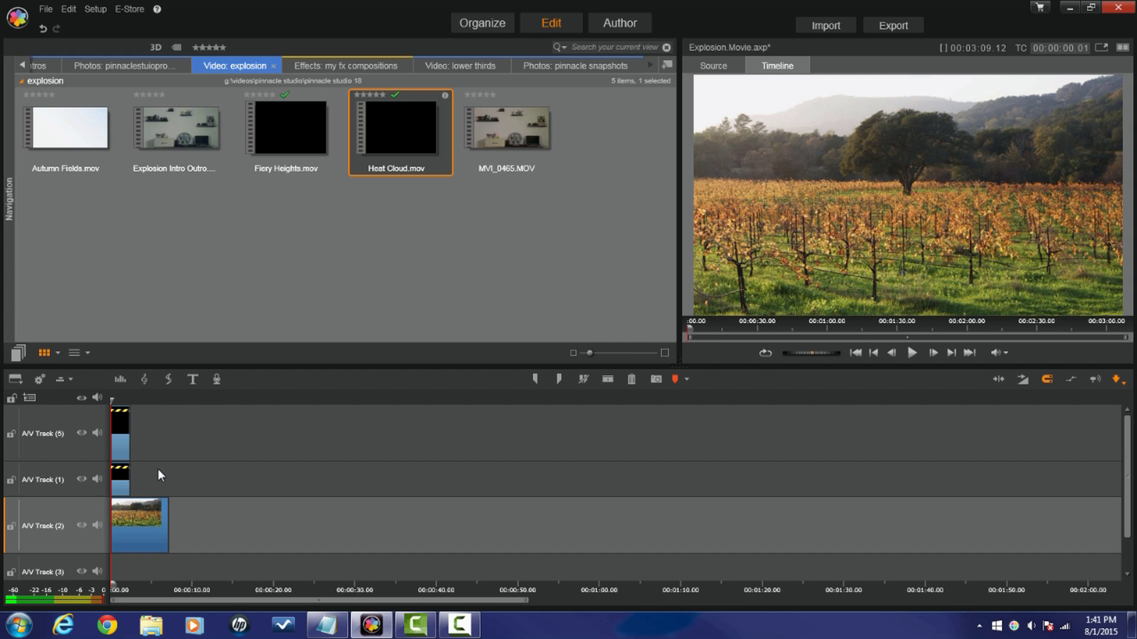
- Add a timeline marker at about 3.5 seconds and move the Fiery Heights and Heat Cloud clips together to start there
click(112, 400)
drag(113, 399, 137, 407)
click(932, 353)
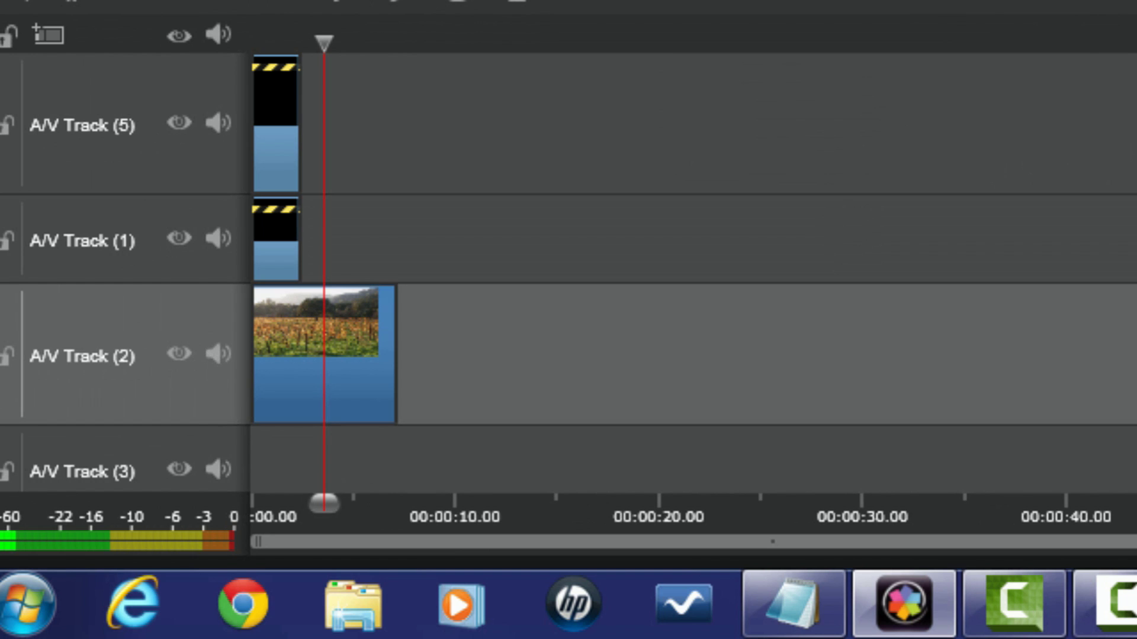
key(m)
drag(345, 234, 265, 91)
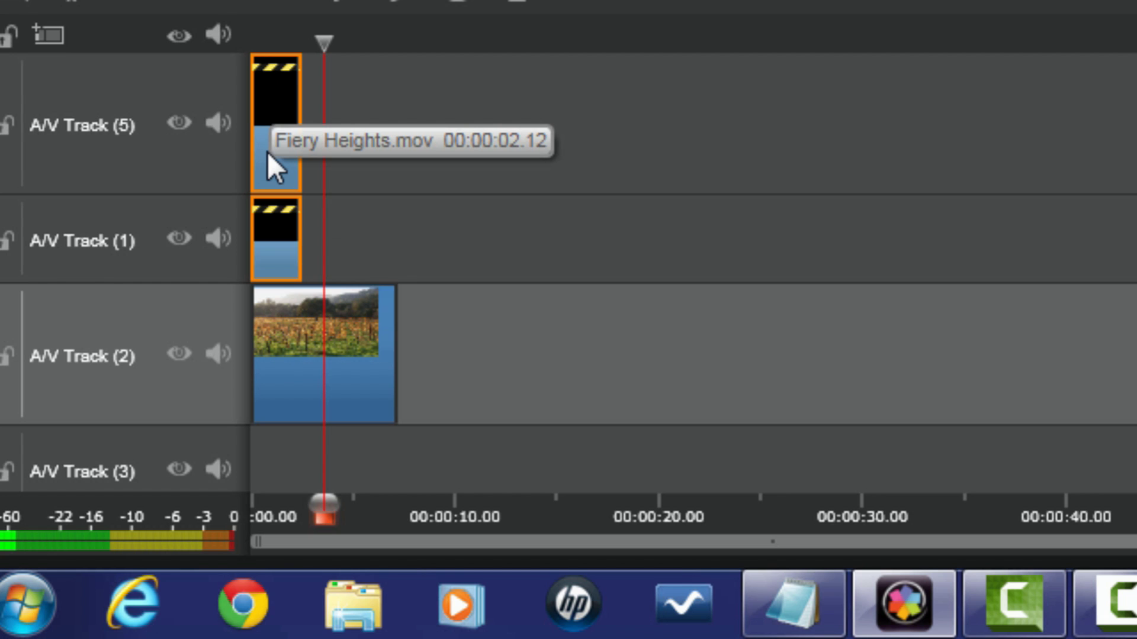
drag(271, 160, 315, 160)
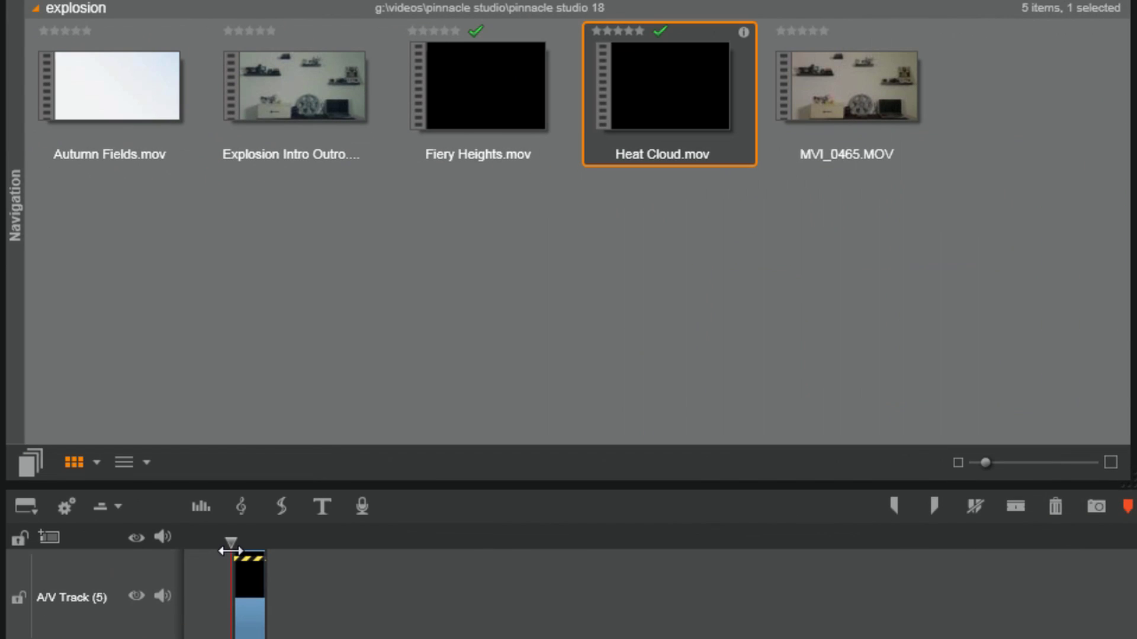
- Open the Fiery Heights clip's effects and add 2D Editor Advanced with the No Preset option
drag(230, 551, 227, 550)
right_click(246, 616)
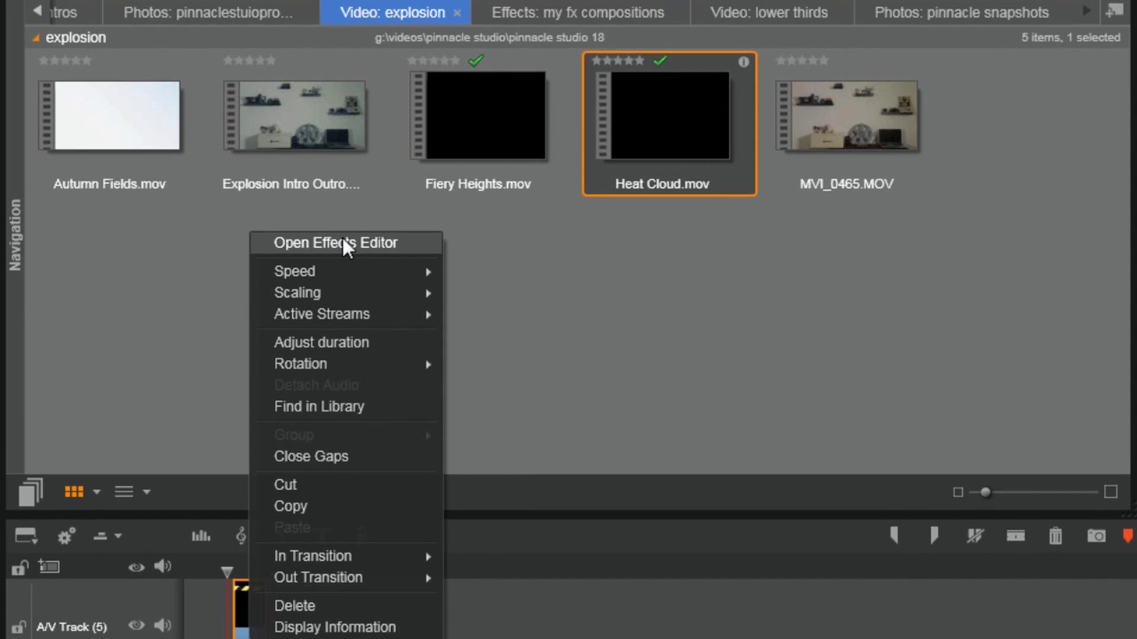
click(343, 213)
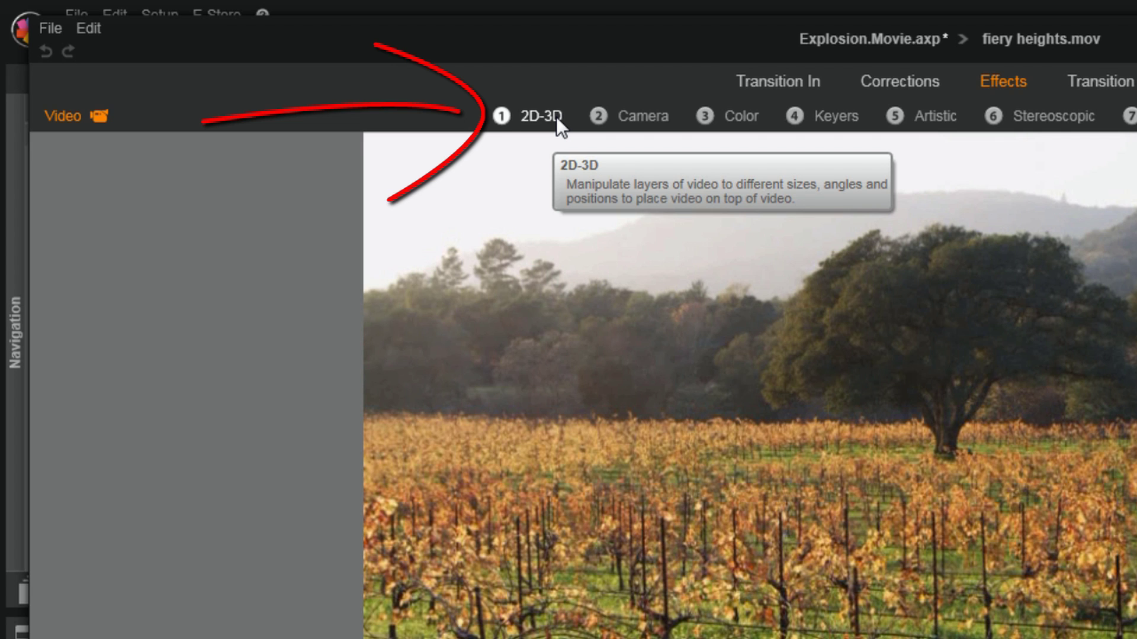
click(556, 116)
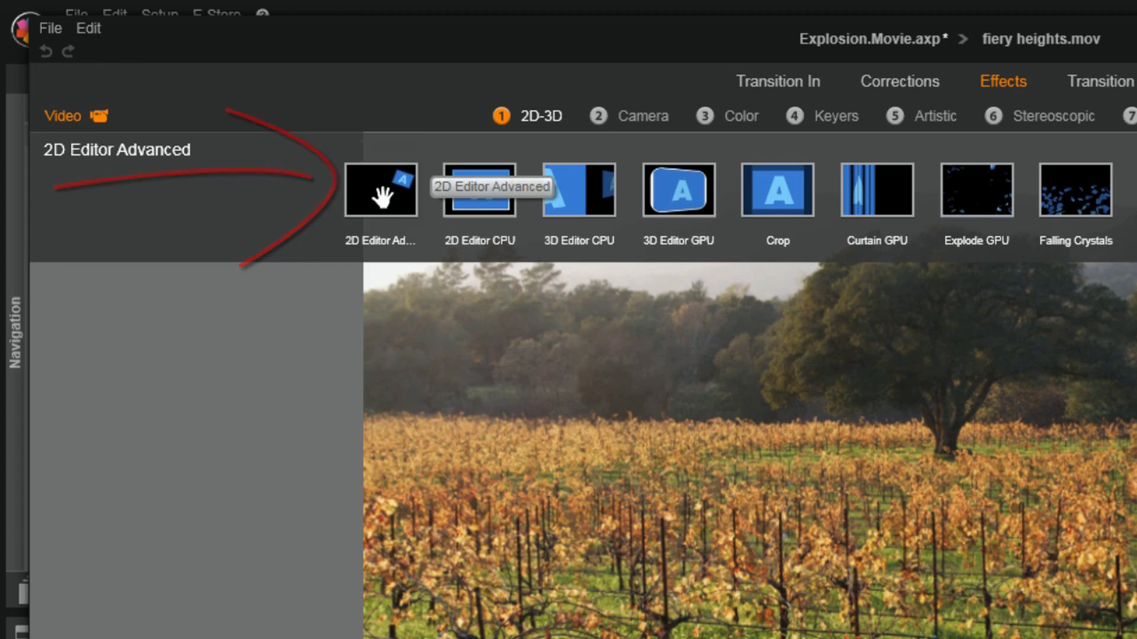
click(382, 206)
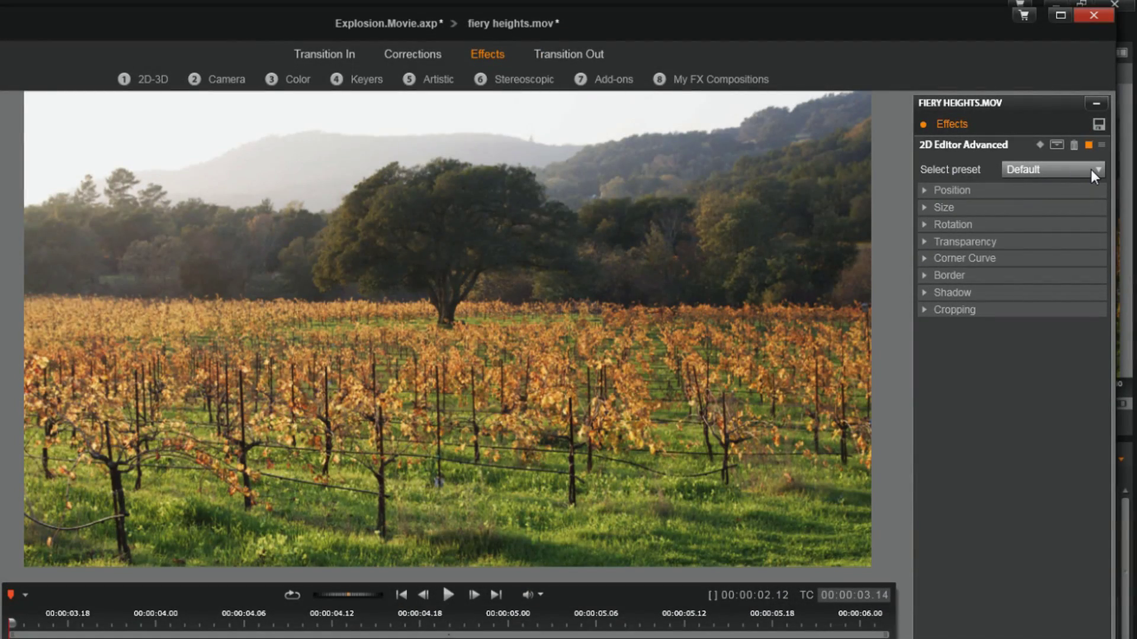
click(1093, 169)
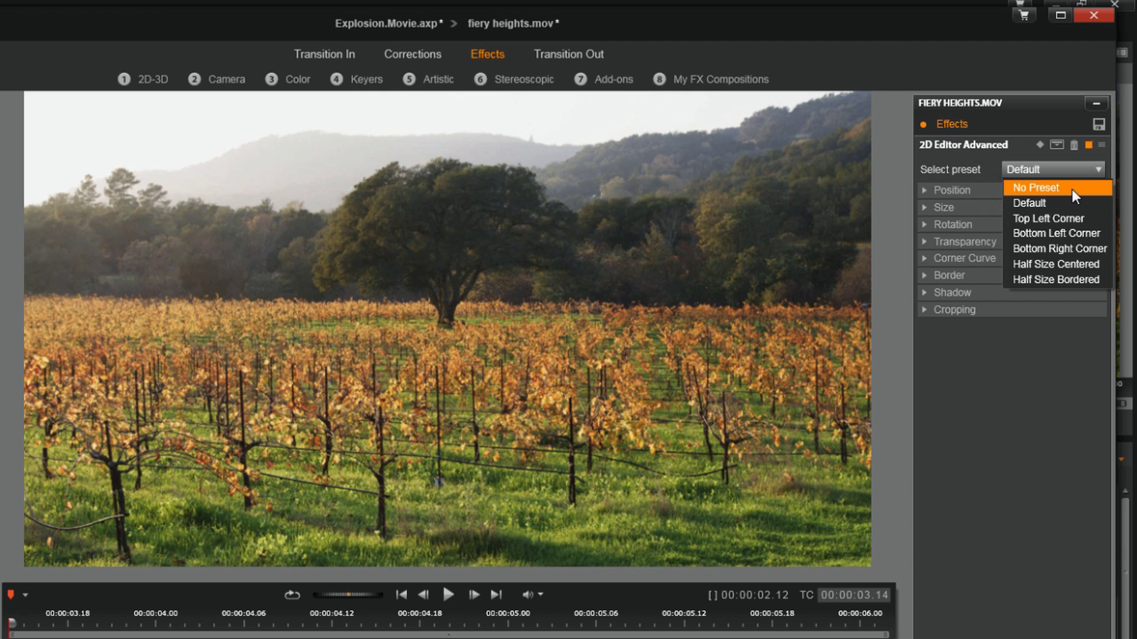
click(1071, 190)
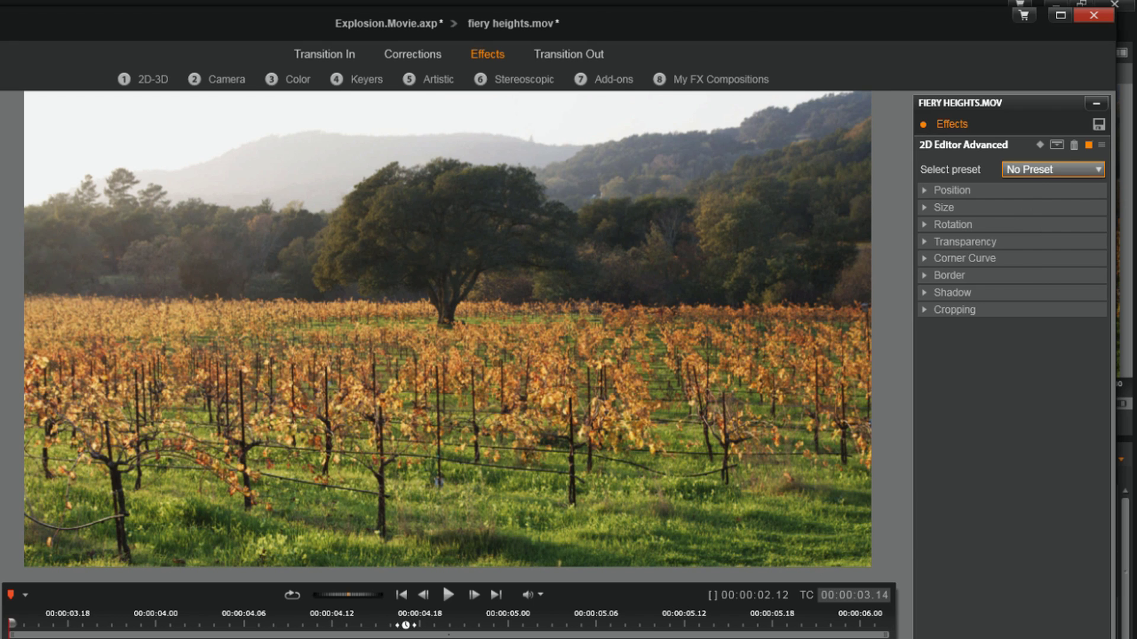
- At 00:00:04.17, set the Fiery Heights clip's horizontal position to -7.2 in 2D Editor Advanced
click(406, 625)
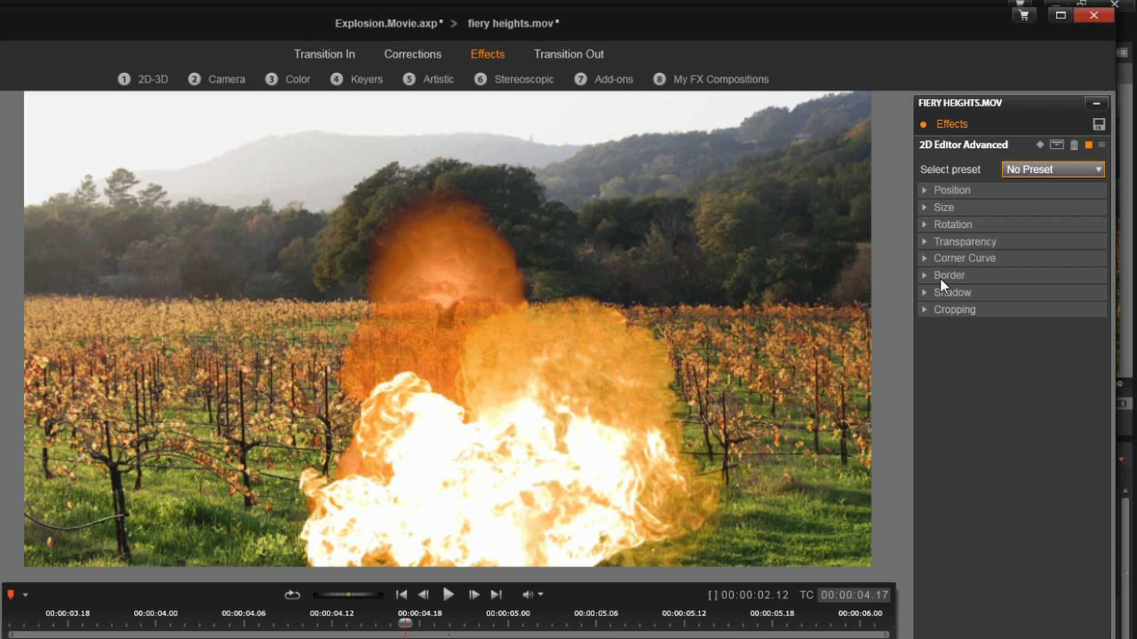
click(925, 191)
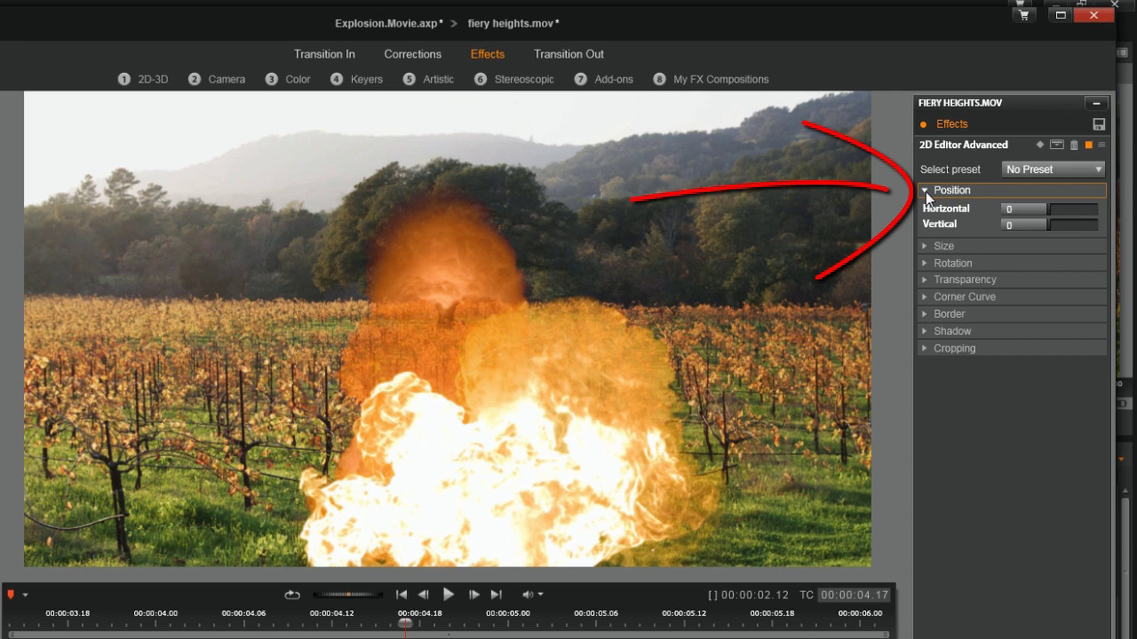
double_click(1025, 210)
text(-7.2)
key(Return)
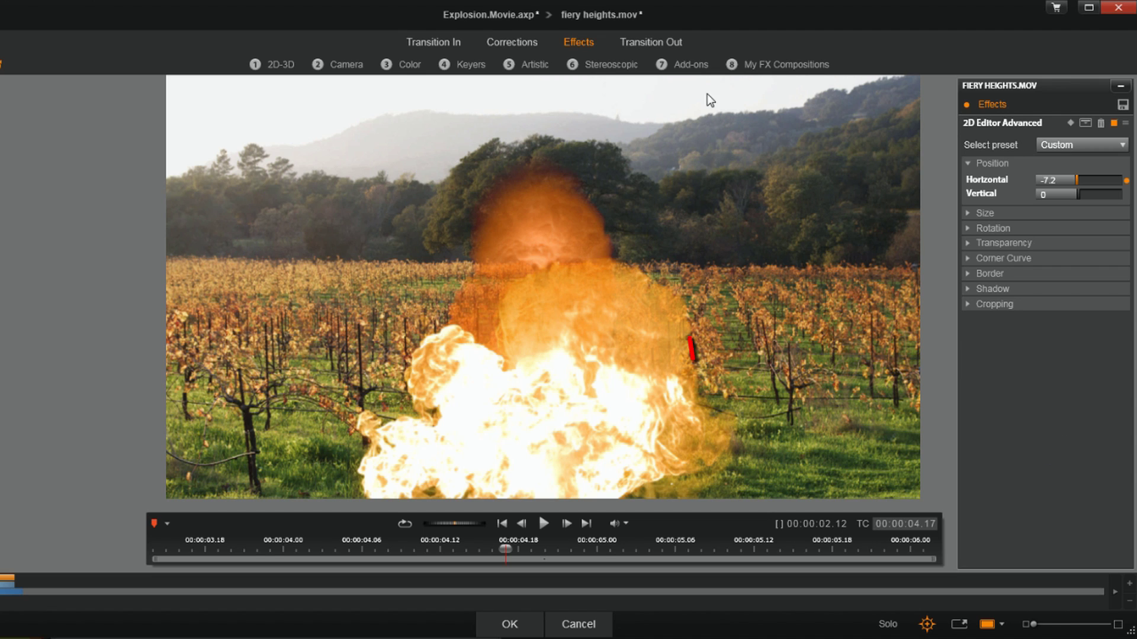
- Add the Knoll Light Factory effect from Red Giant Motion Graphics Toolkit to the Fiery Heights clip
click(686, 65)
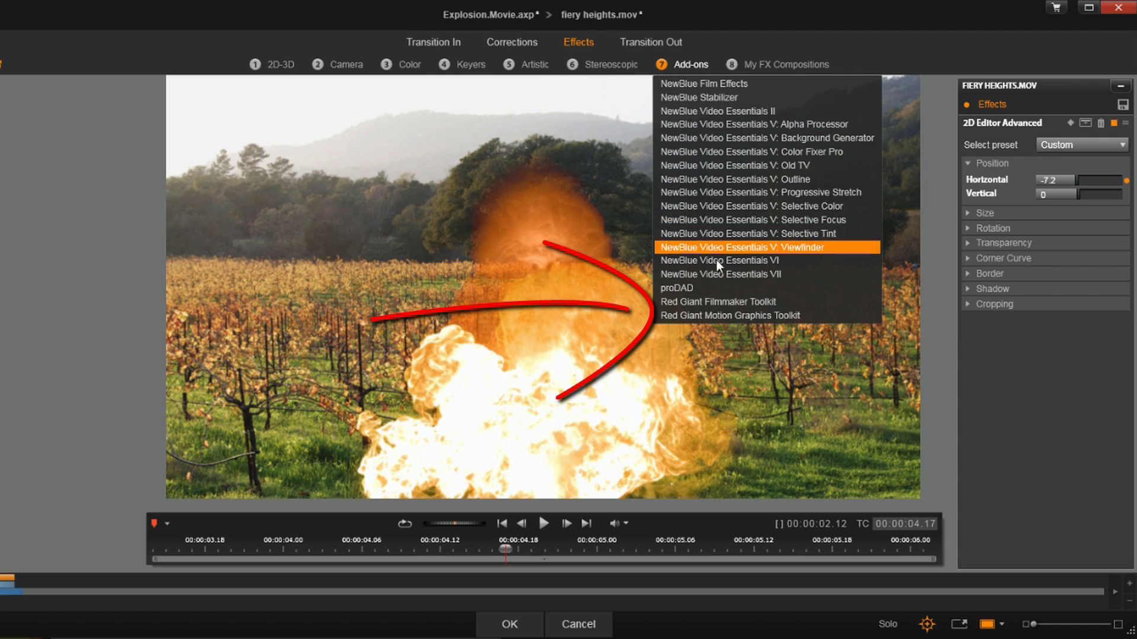
click(726, 317)
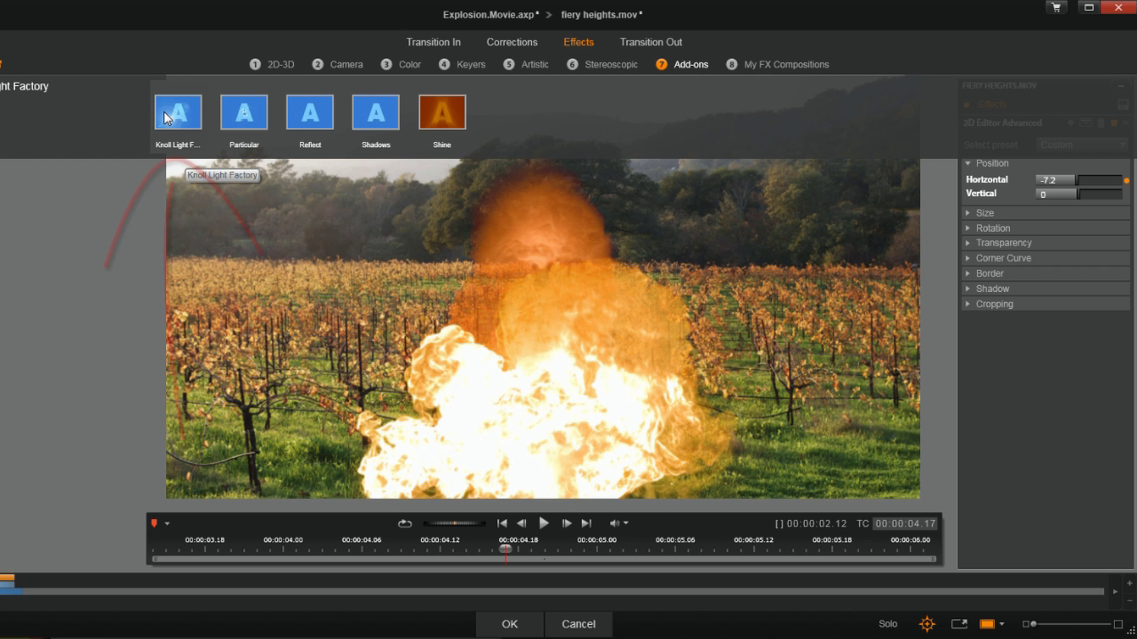
drag(170, 114, 580, 375)
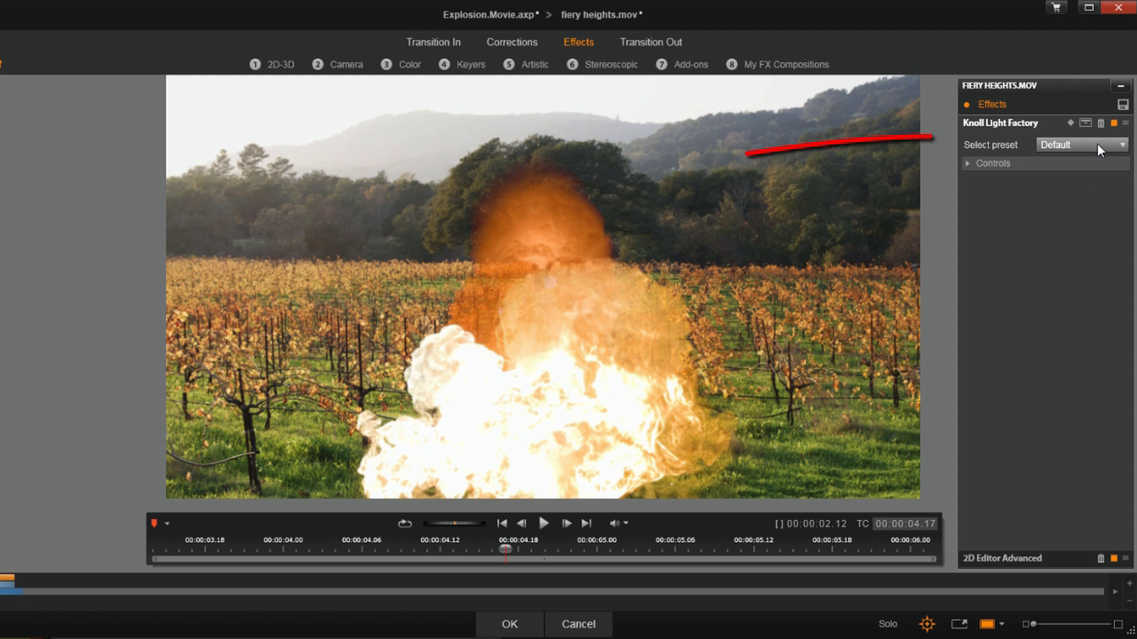
- Choose the Sunset preset for Knoll Light Factory and set its two light source location values to 50 and 5
click(1122, 146)
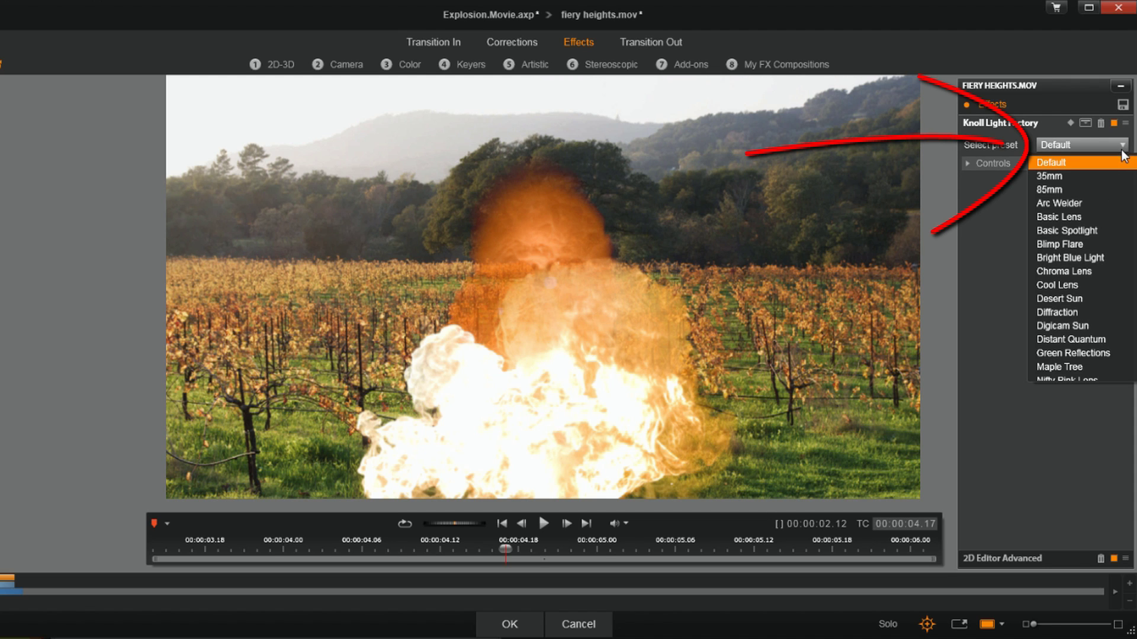
scroll(1099, 293, down, 1)
scroll(1099, 294, down, 2)
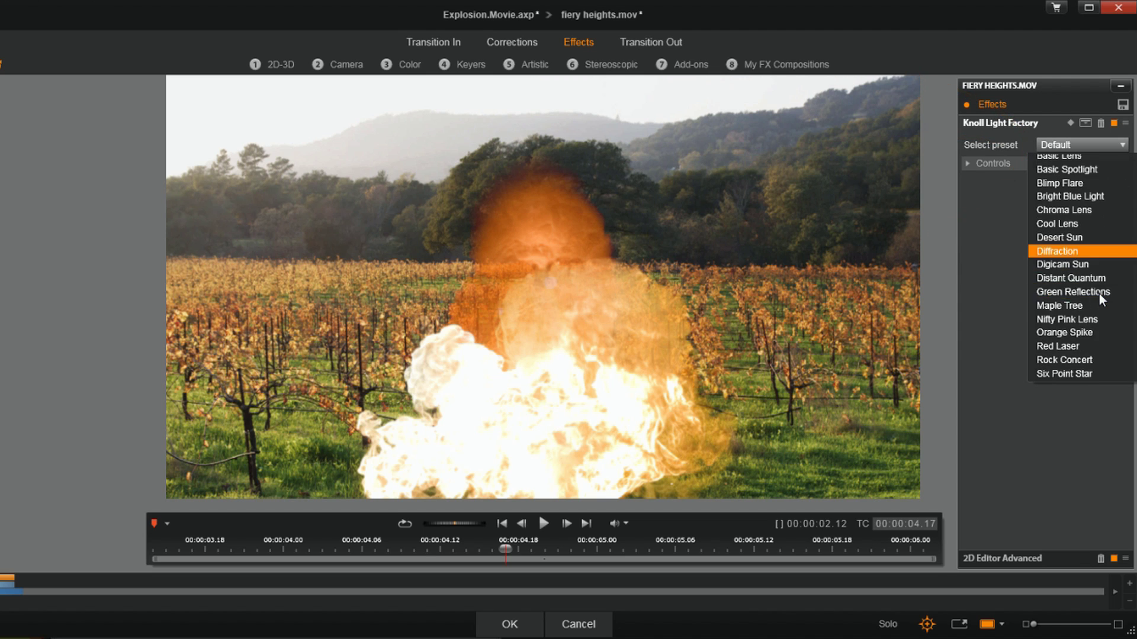
scroll(1099, 294, down, 1)
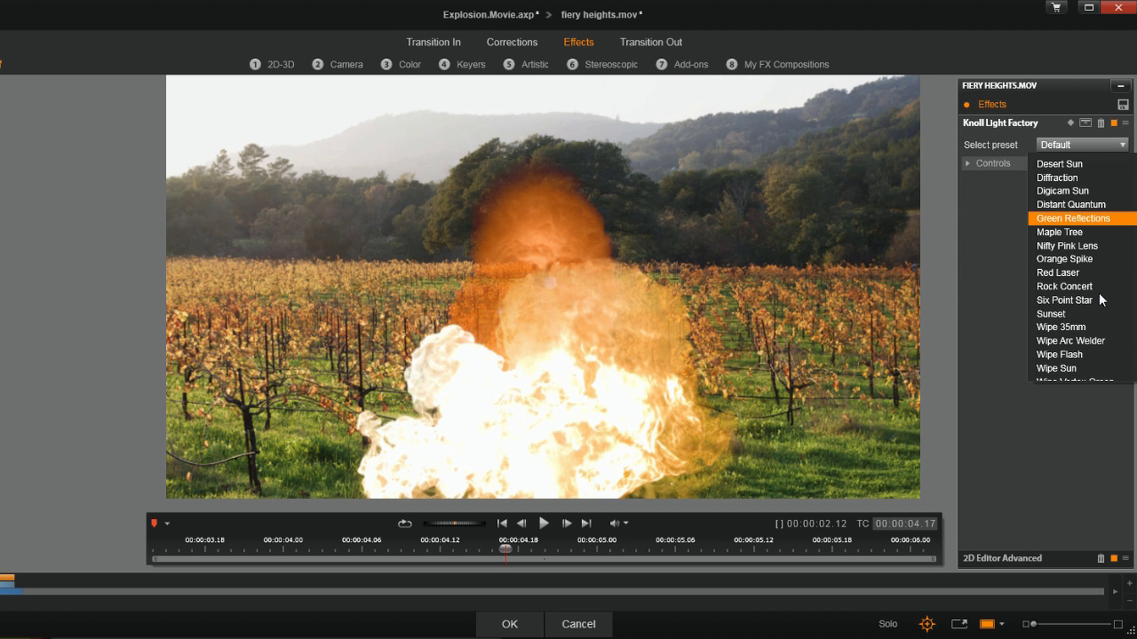
click(1071, 313)
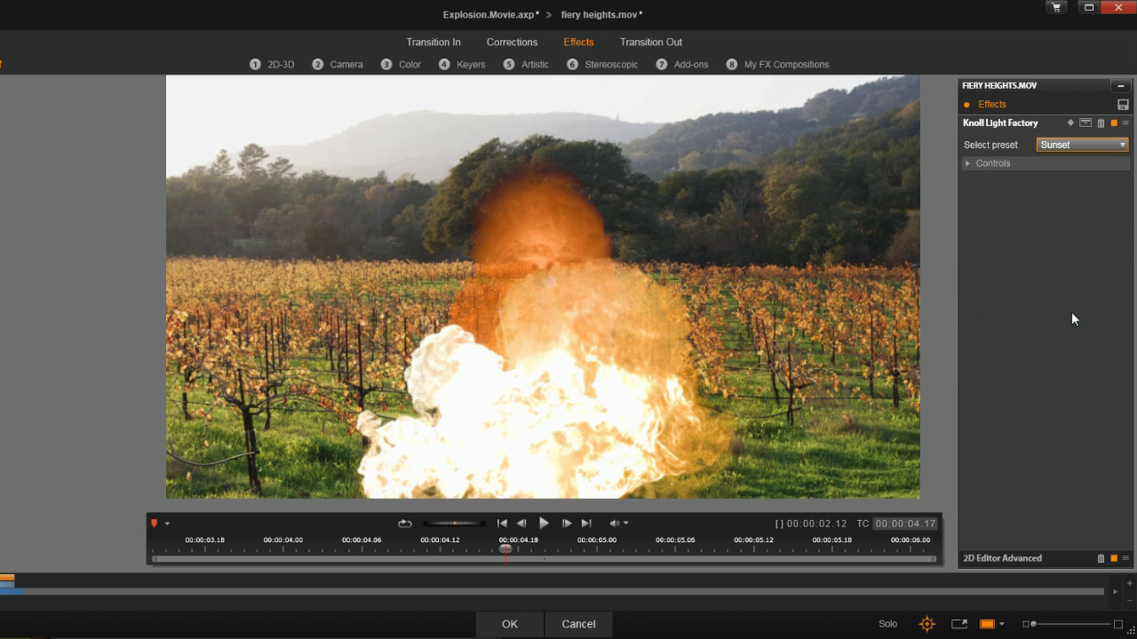
click(966, 163)
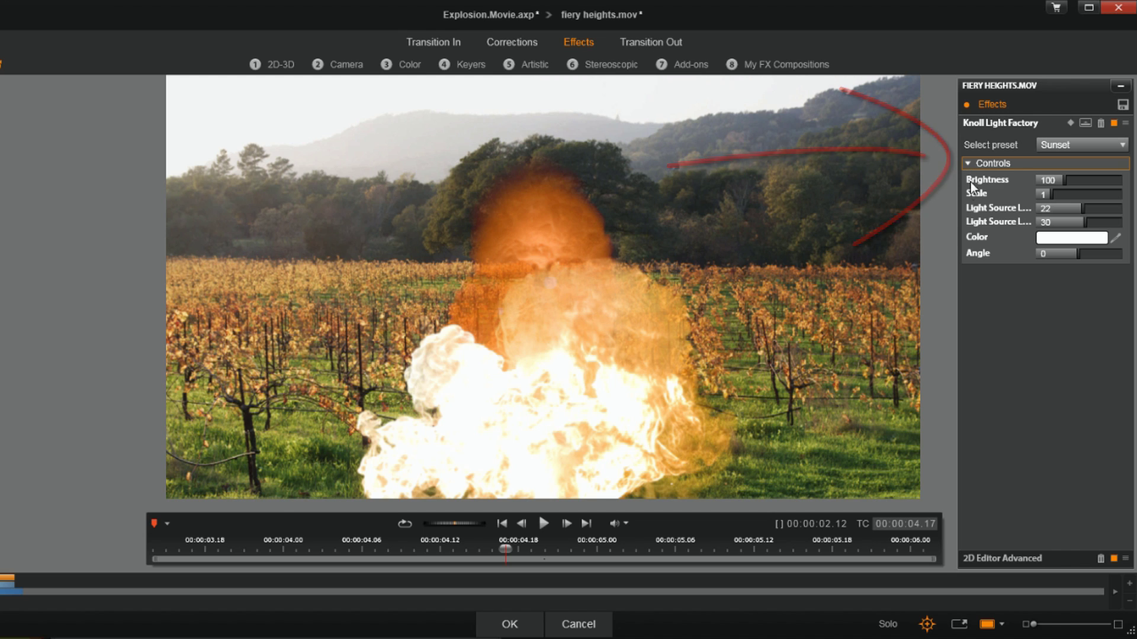
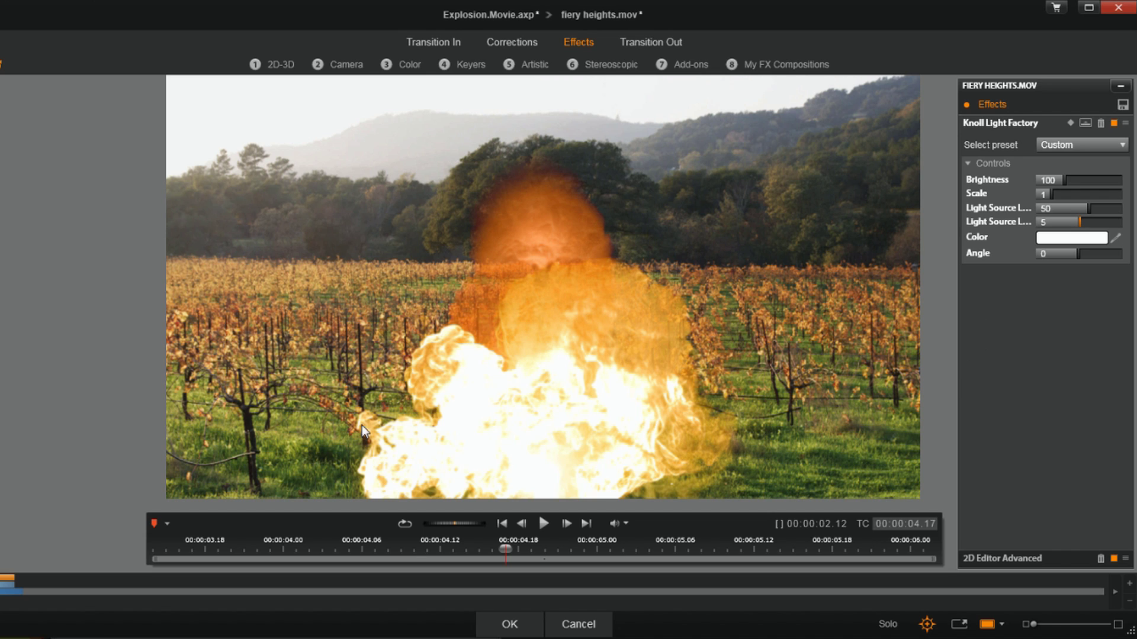
- Enable keyframing for Knoll Light Factory at the clip's start, with Brightness 0 and Scale 0.1
click(502, 523)
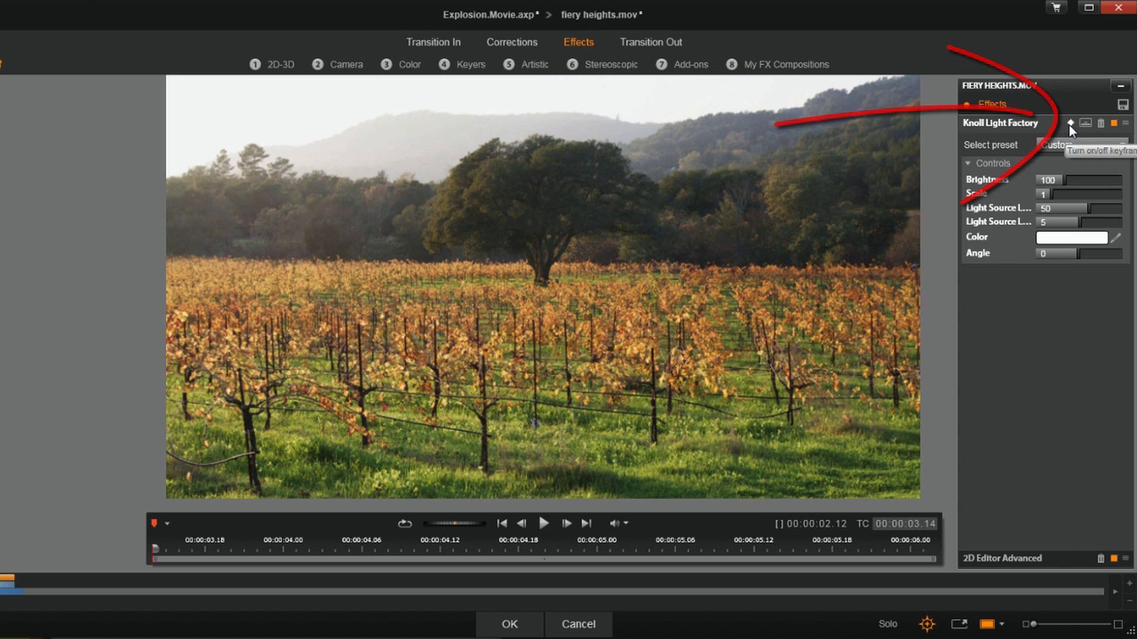
click(1069, 125)
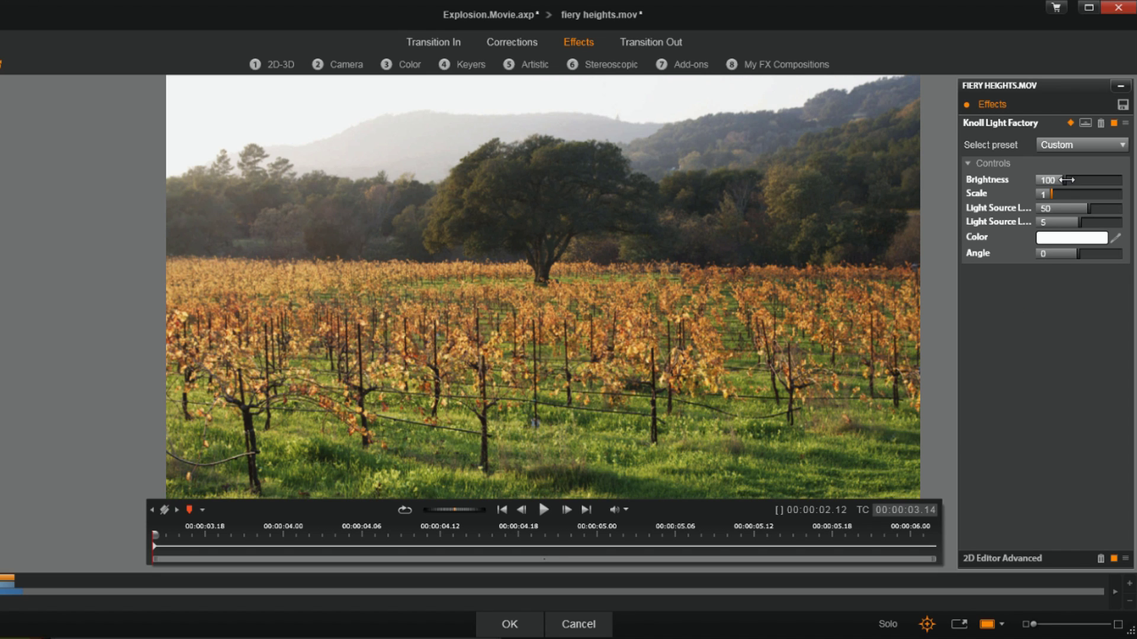
drag(1067, 179, 1038, 194)
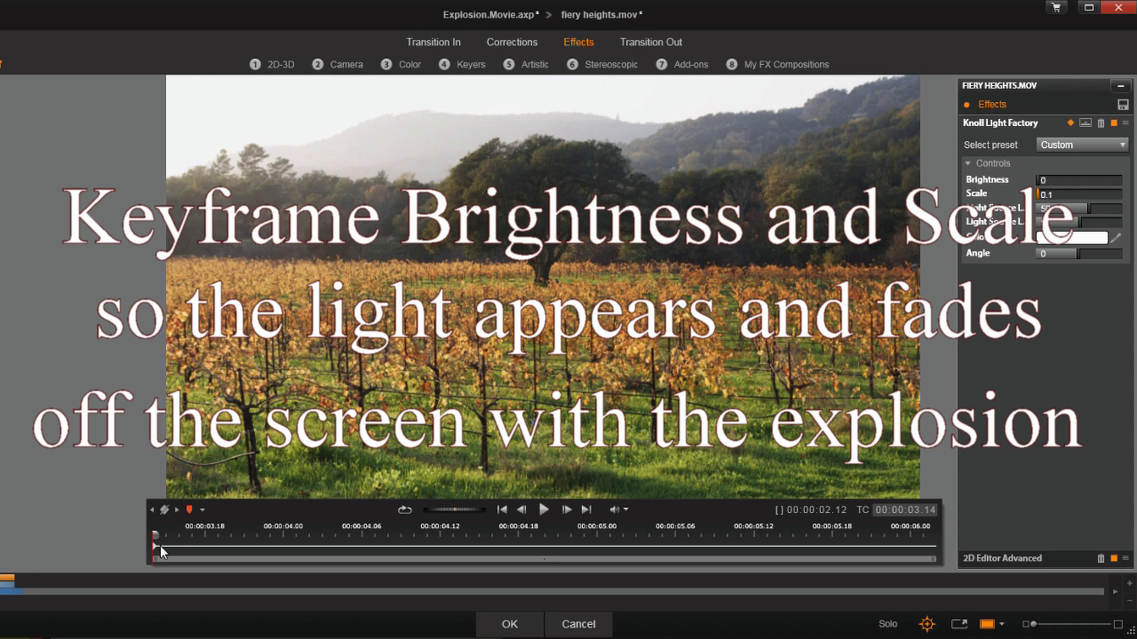
- Add a light keyframe at 00:00:03.19 with the current values and another at 00:00:03.21 with Brightness 100 and Scale 1
click(218, 536)
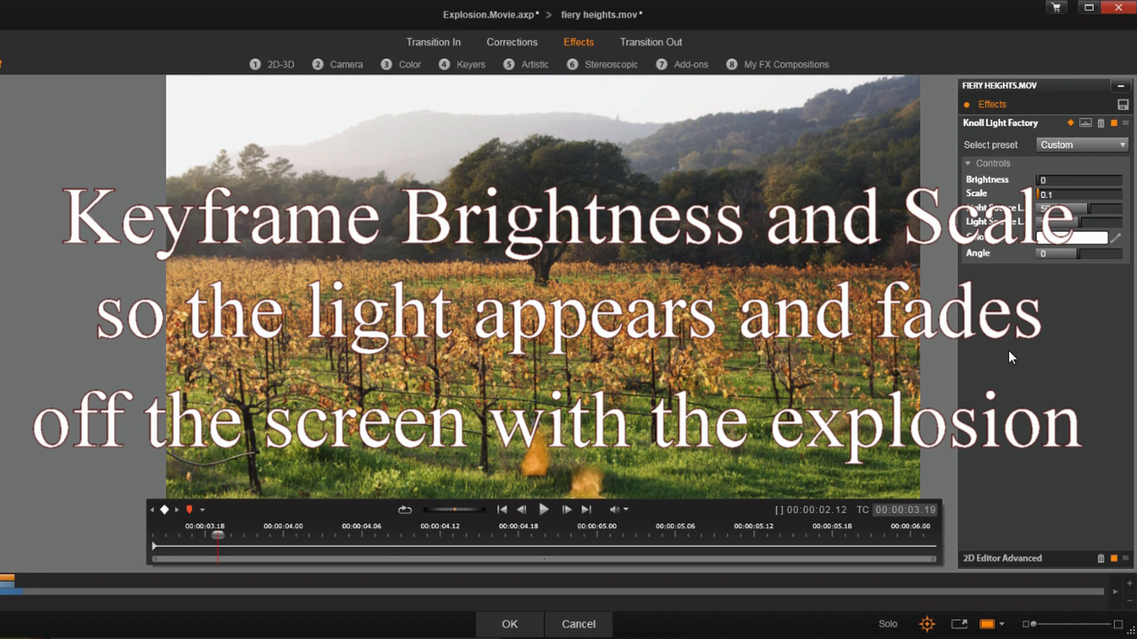
click(164, 510)
click(566, 511)
click(566, 511)
click(1053, 180)
text(100)
key(Return)
click(1046, 195)
text(1)
key(Return)
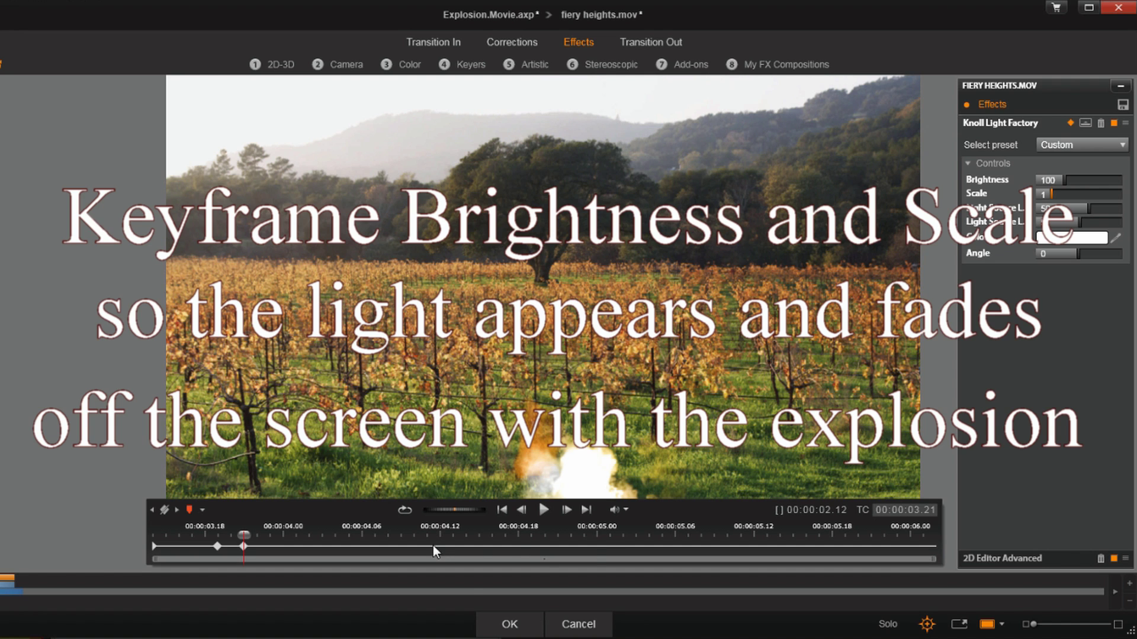
- Add a Knoll Light Factory keyframe at 00:00:05.02 that holds the light's current values
click(597, 537)
click(566, 510)
click(567, 510)
click(166, 508)
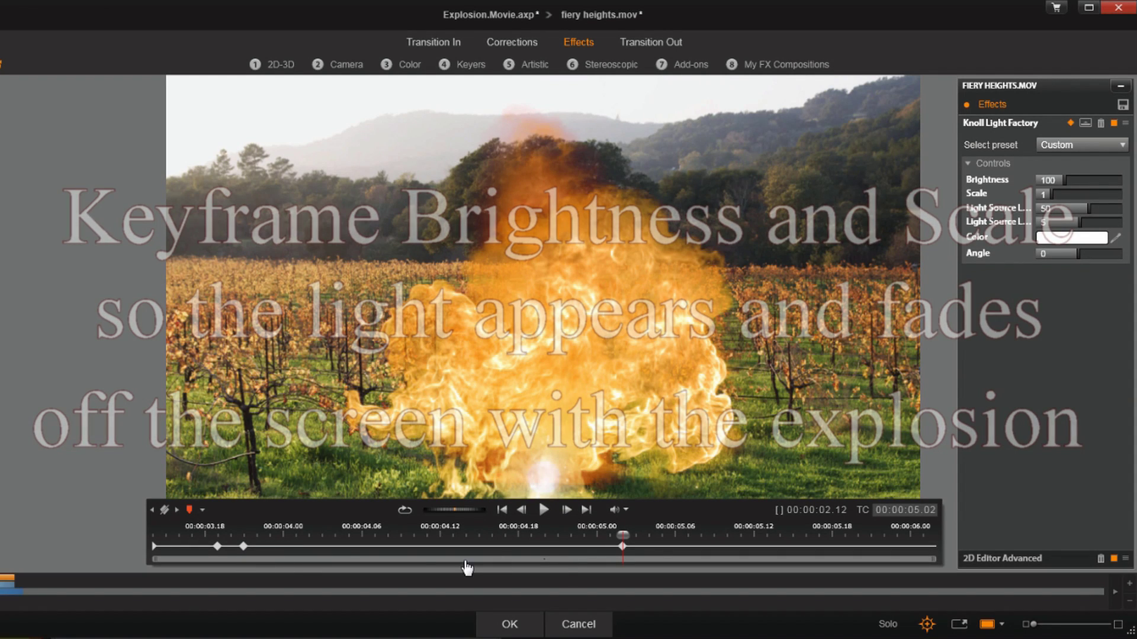
- Keyframe the light at 00:00:05.06 with Brightness 0 and Scale 0.1, and apply the Fiery Heights effects
click(567, 510)
click(567, 510)
click(567, 510)
click(567, 510)
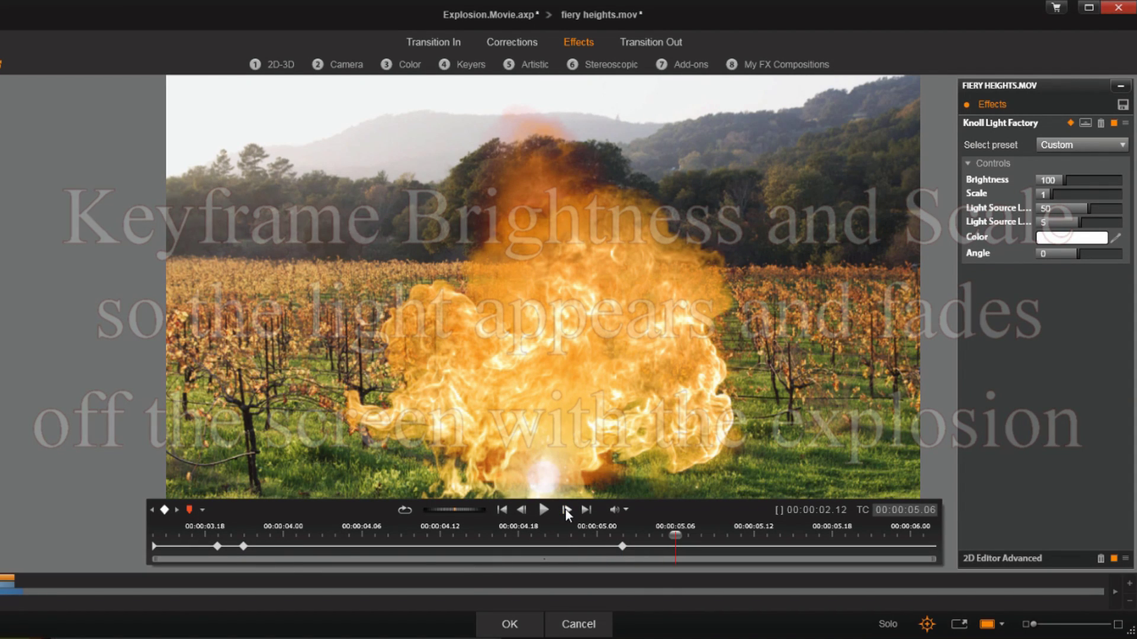
click(165, 510)
drag(1064, 180, 936, 195)
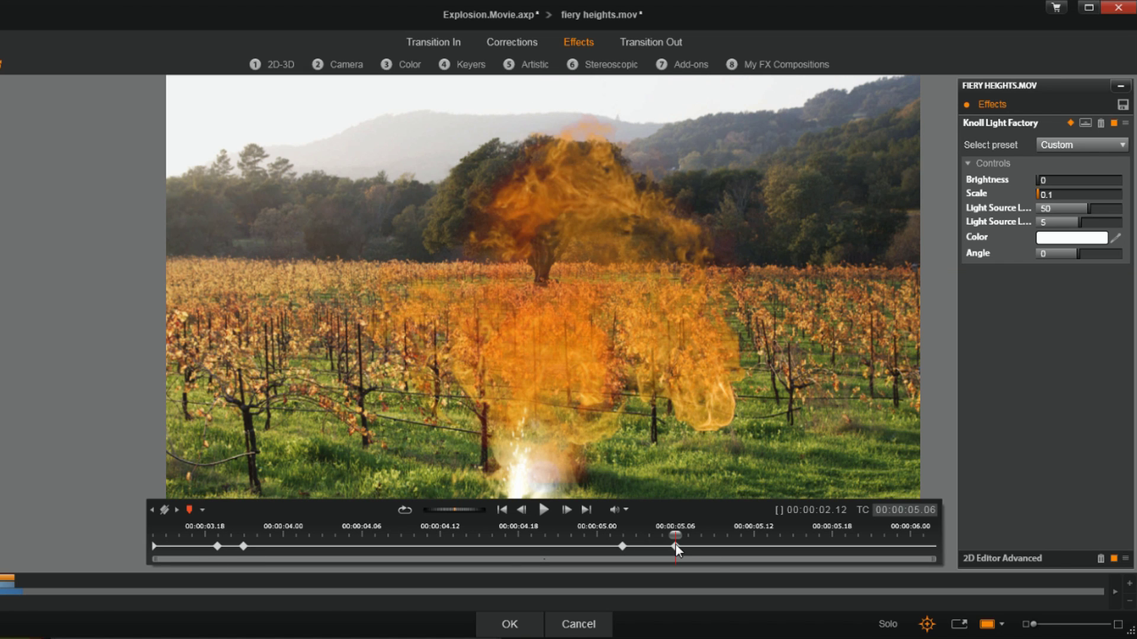
click(510, 625)
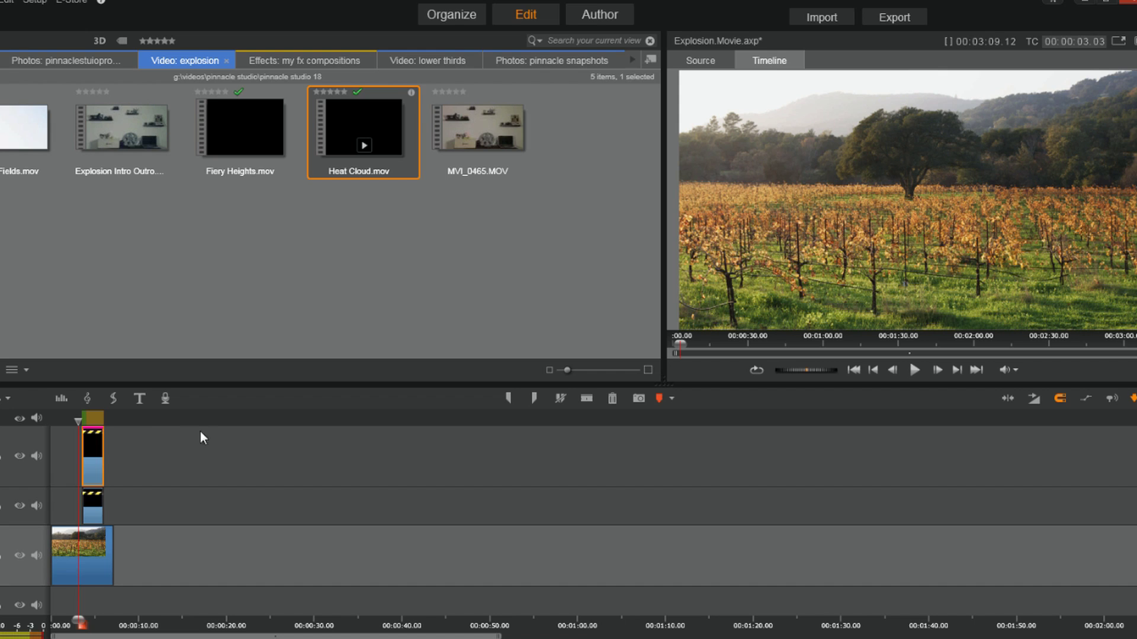
- Open the Heat Cloud timeline clip's effects and add 2D Editor Advanced
click(94, 514)
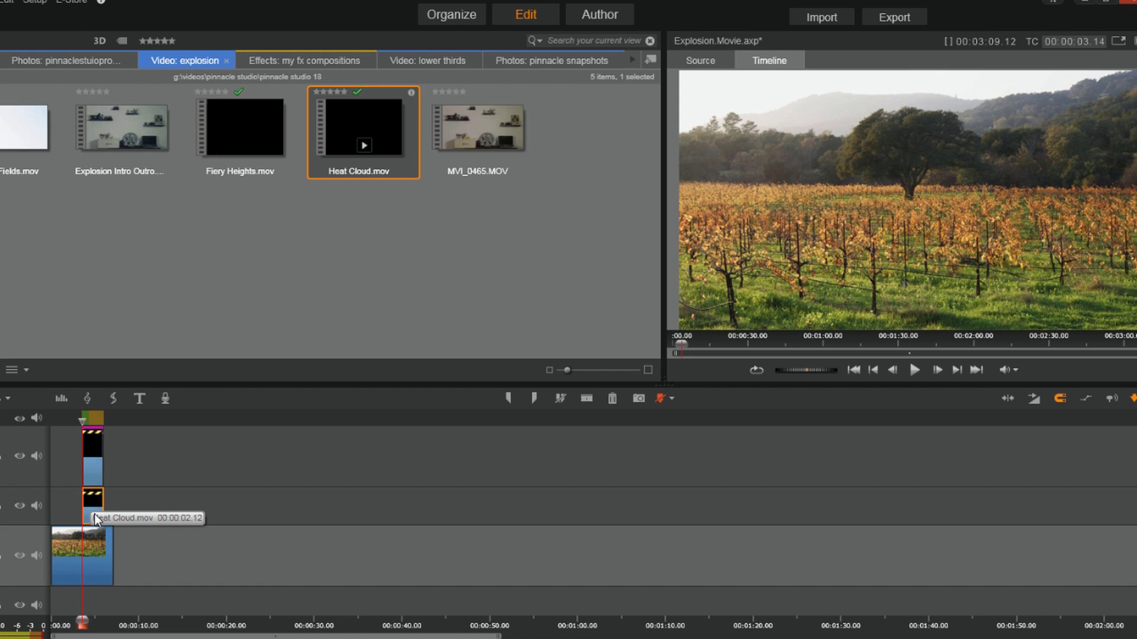
right_click(94, 516)
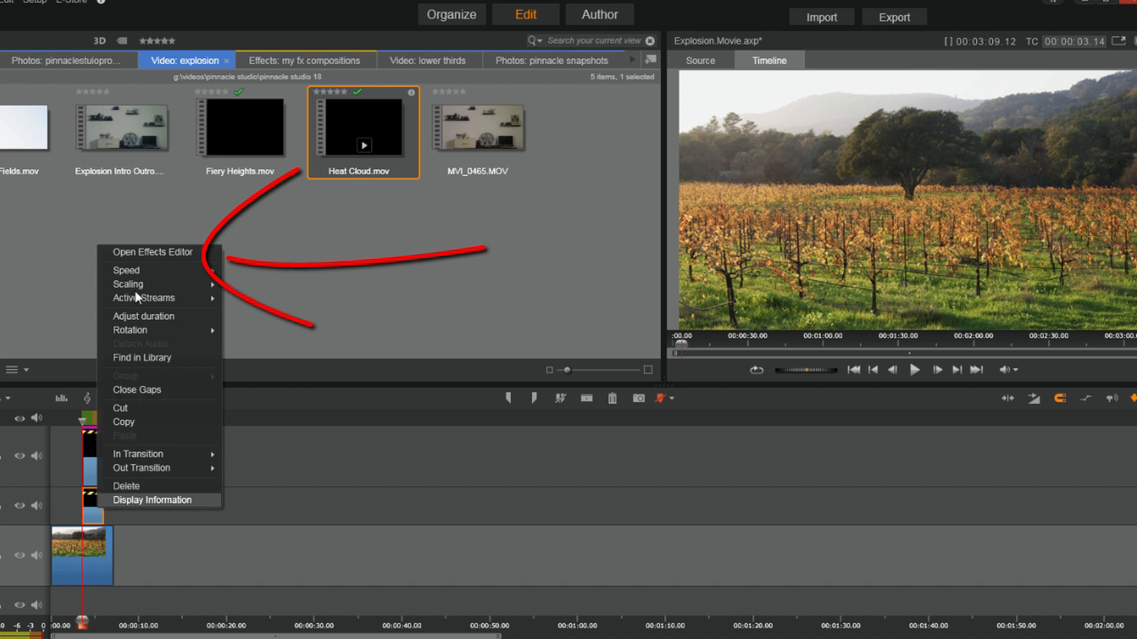
click(164, 252)
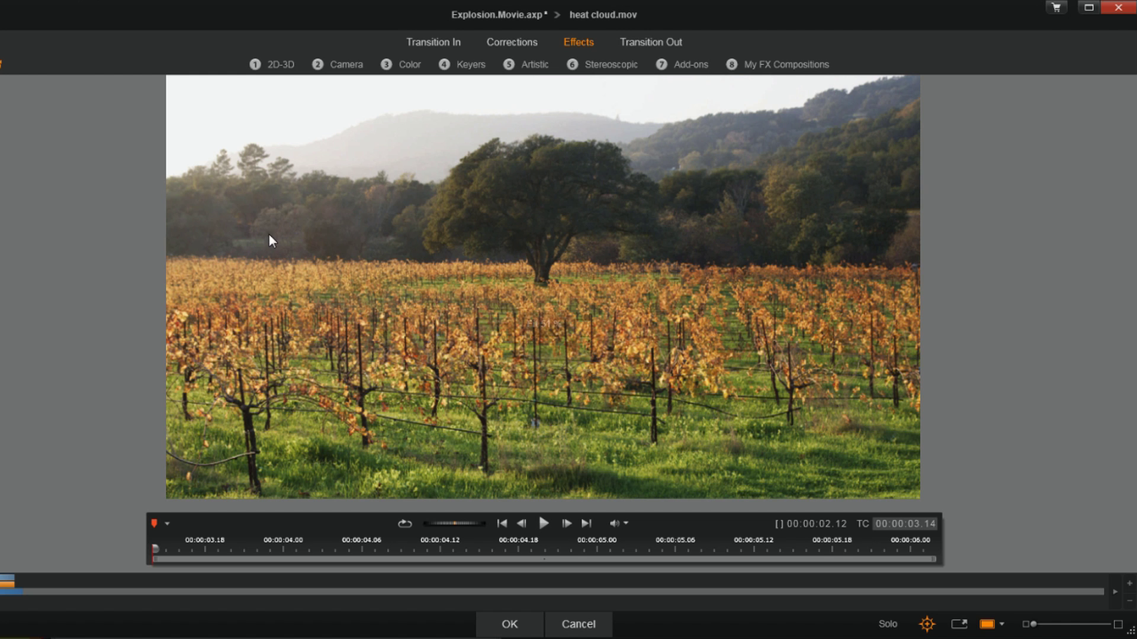
click(286, 67)
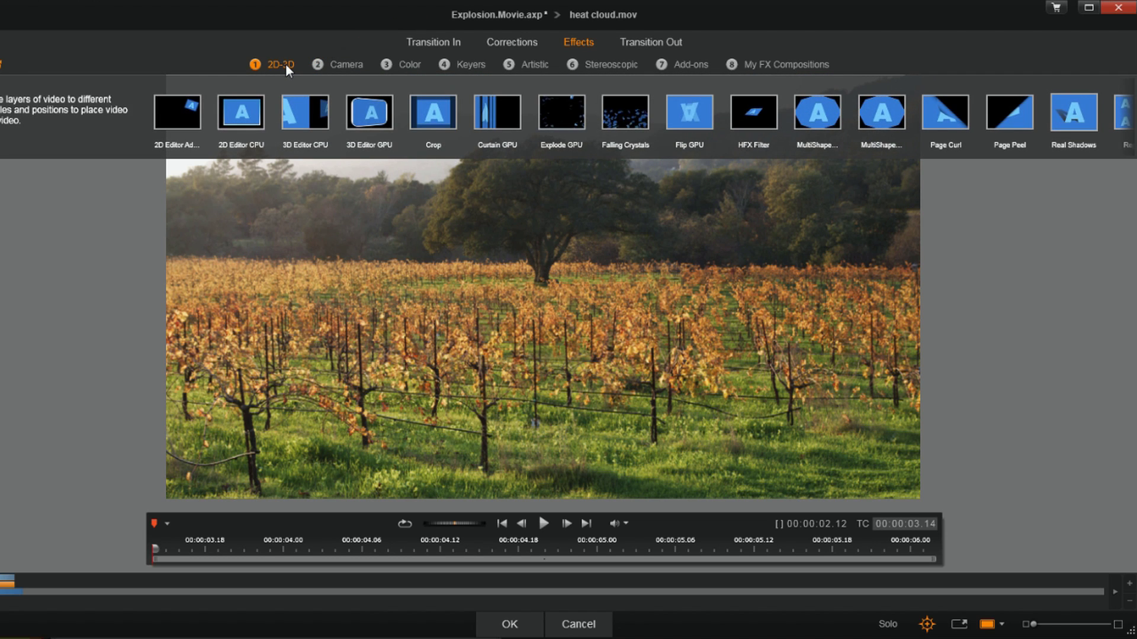
click(194, 121)
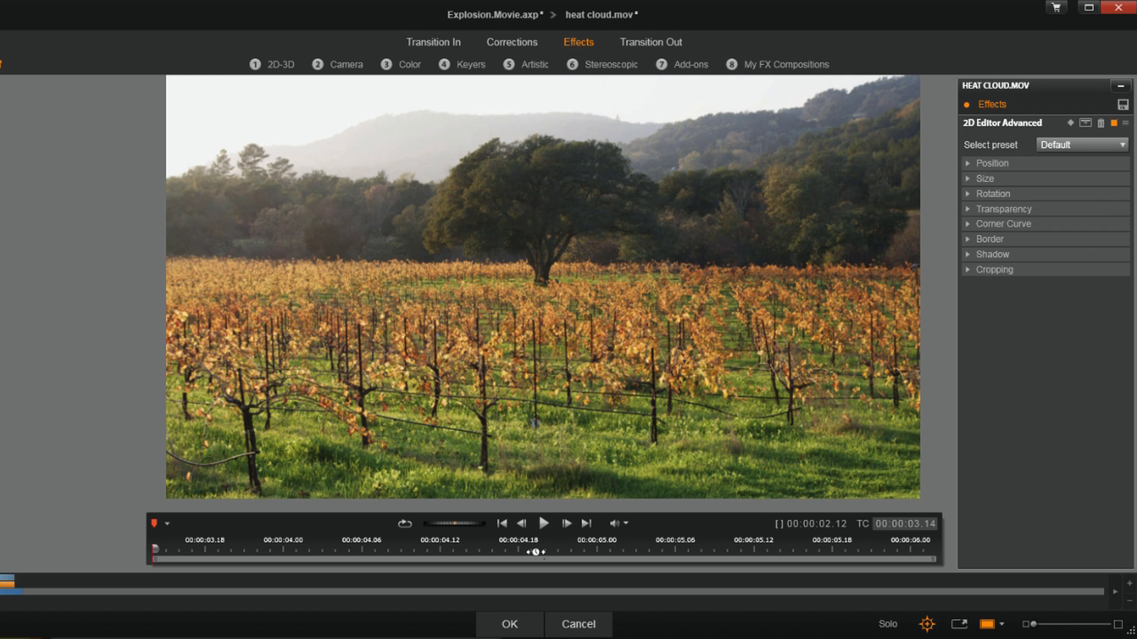
- At 00:00:04.19, set Heat Cloud's 2D Editor Advanced to No Preset and turn on Solo mode
click(535, 552)
click(1082, 145)
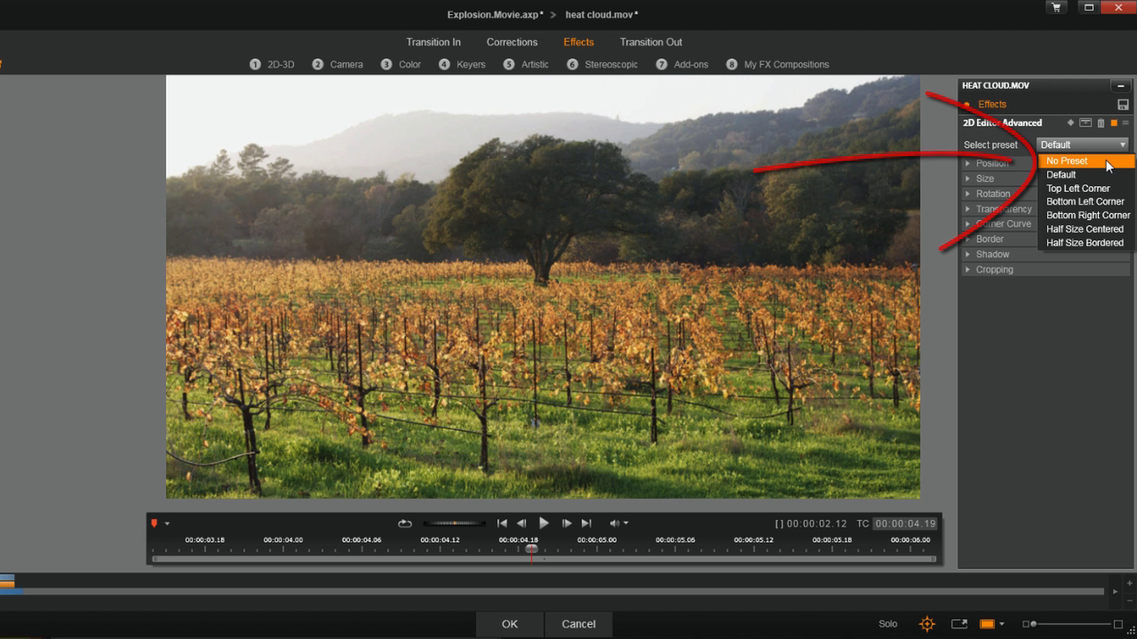
click(1106, 161)
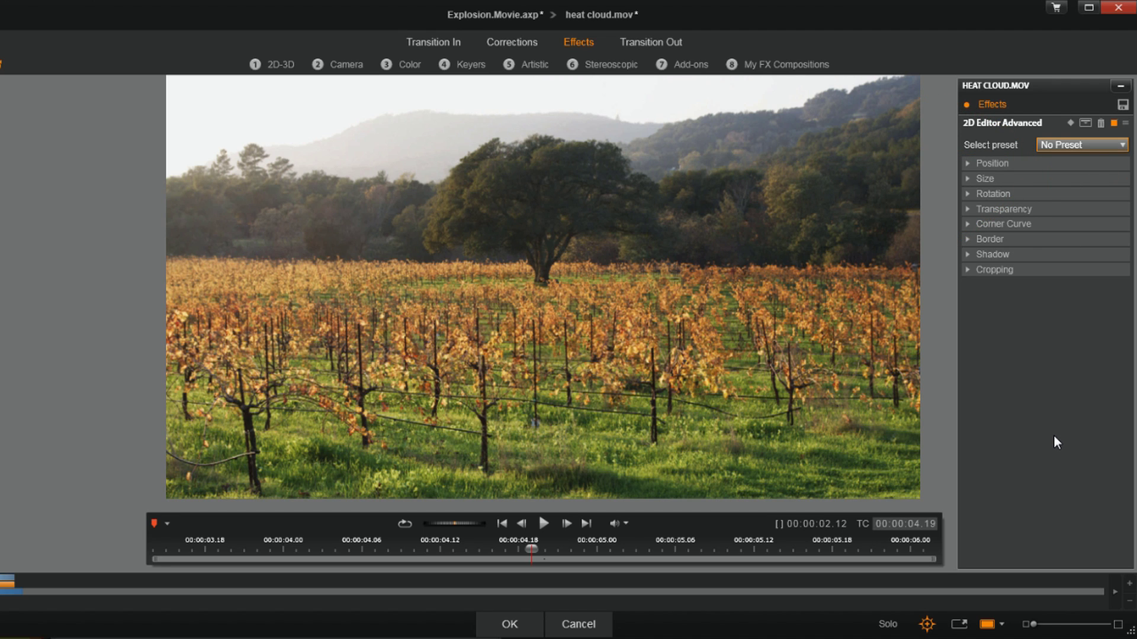
click(888, 625)
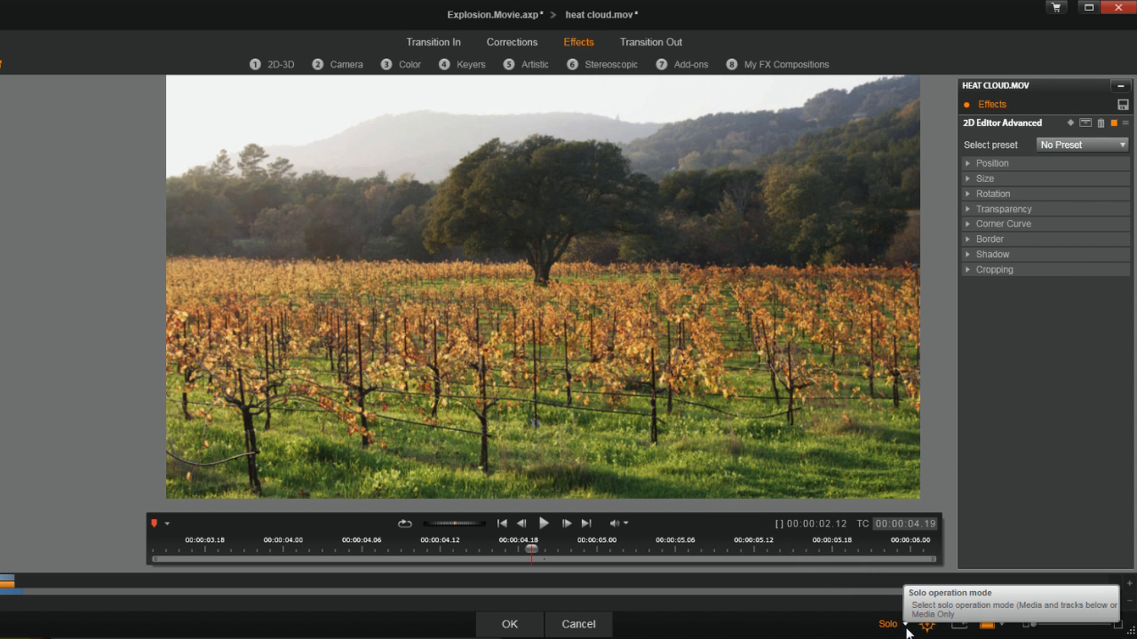
- Switch Solo mode to show Heat Cloud with the tracks below, set its Vertical position to -4, and apply the effects
click(905, 626)
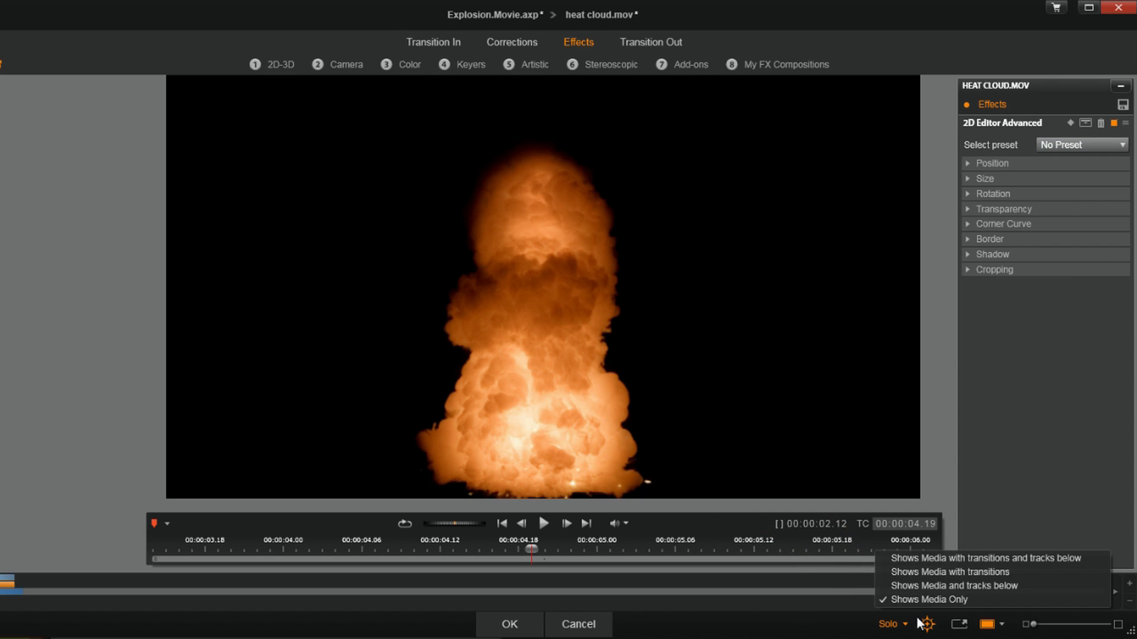
click(936, 586)
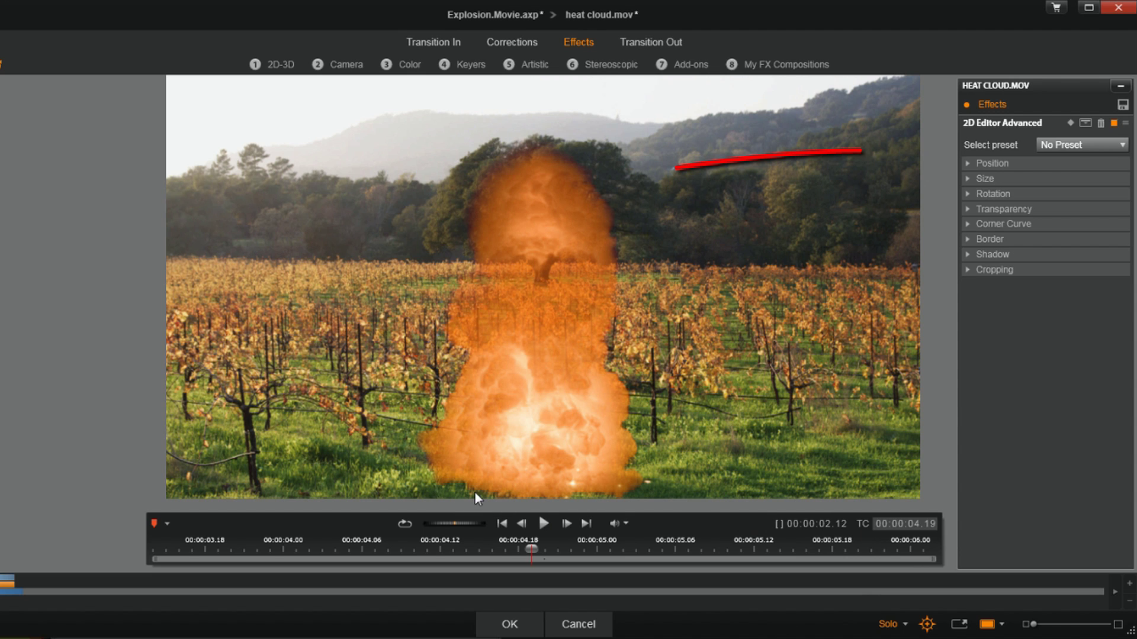
click(967, 162)
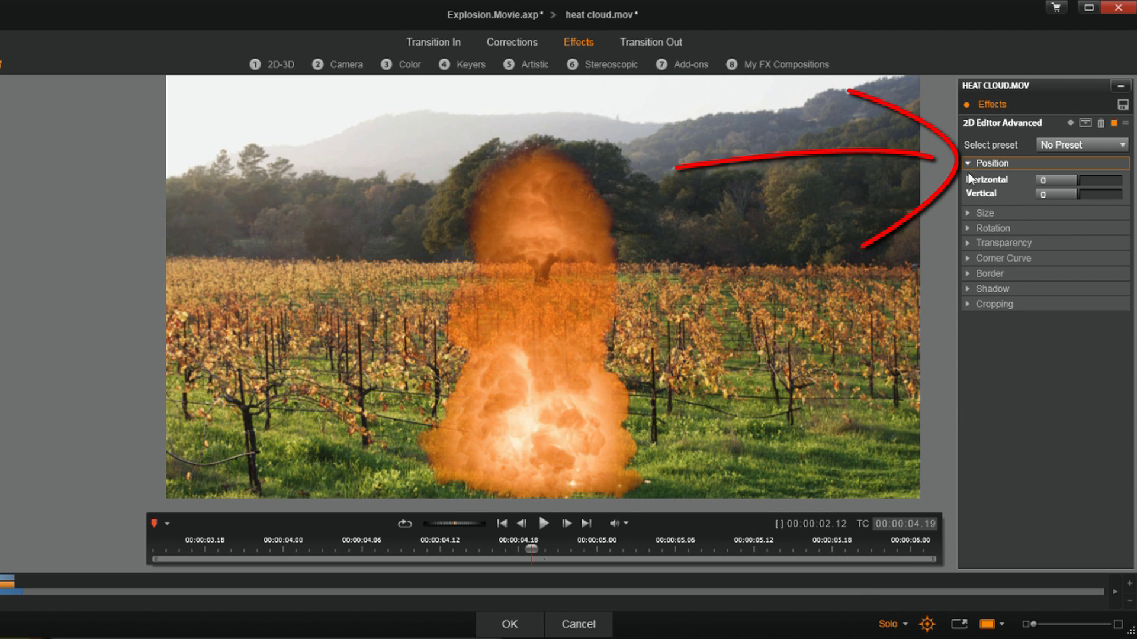
click(1053, 191)
text(-4)
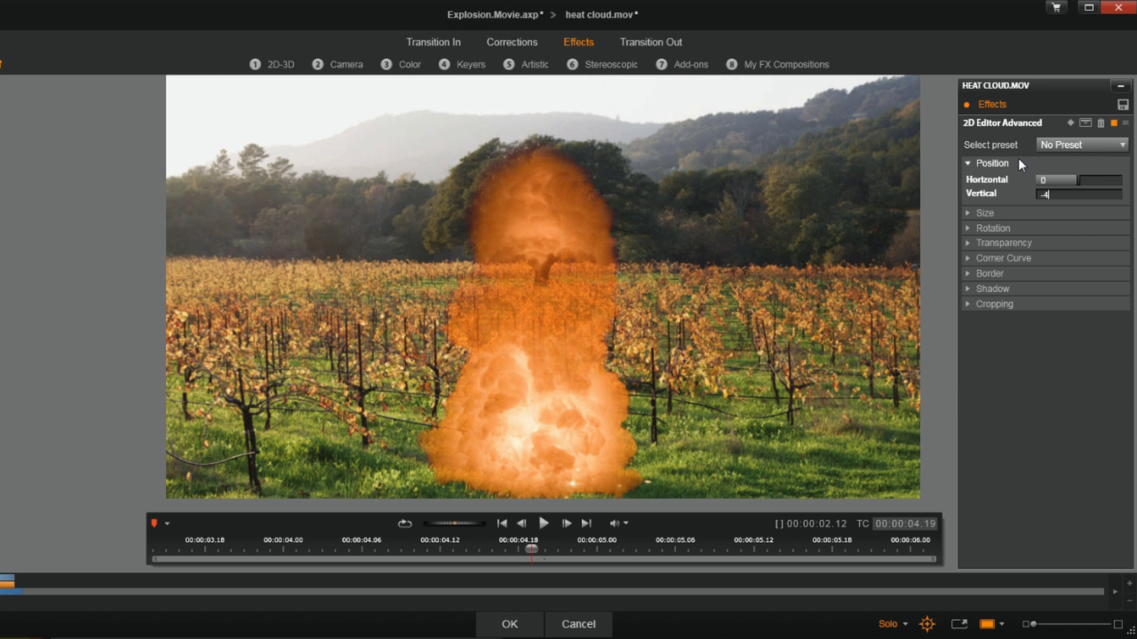
key(Return)
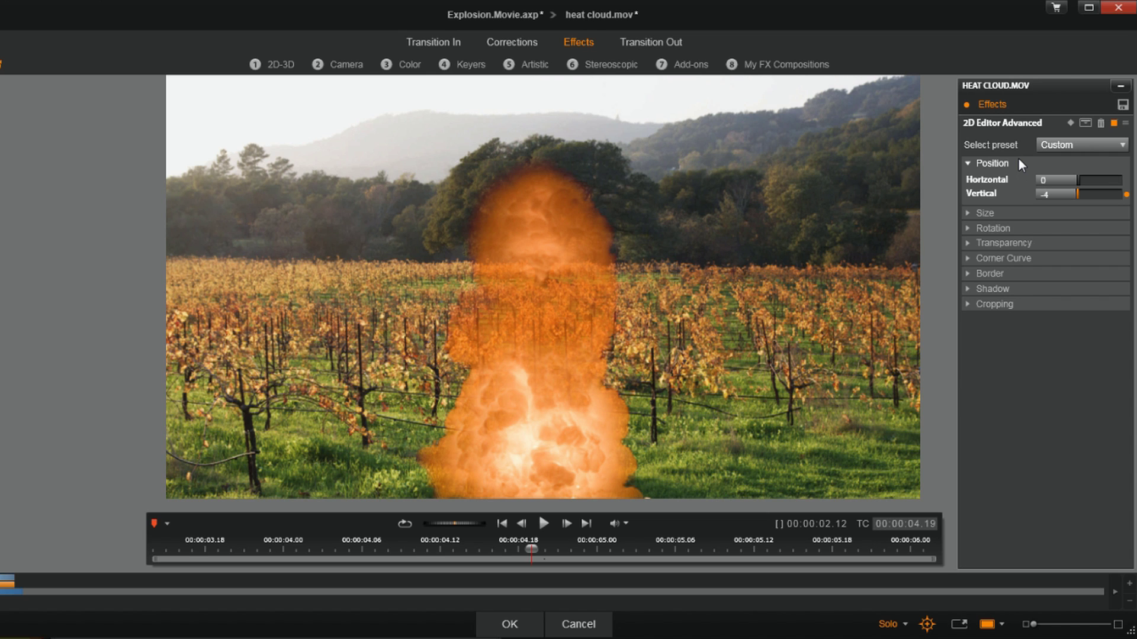
click(508, 625)
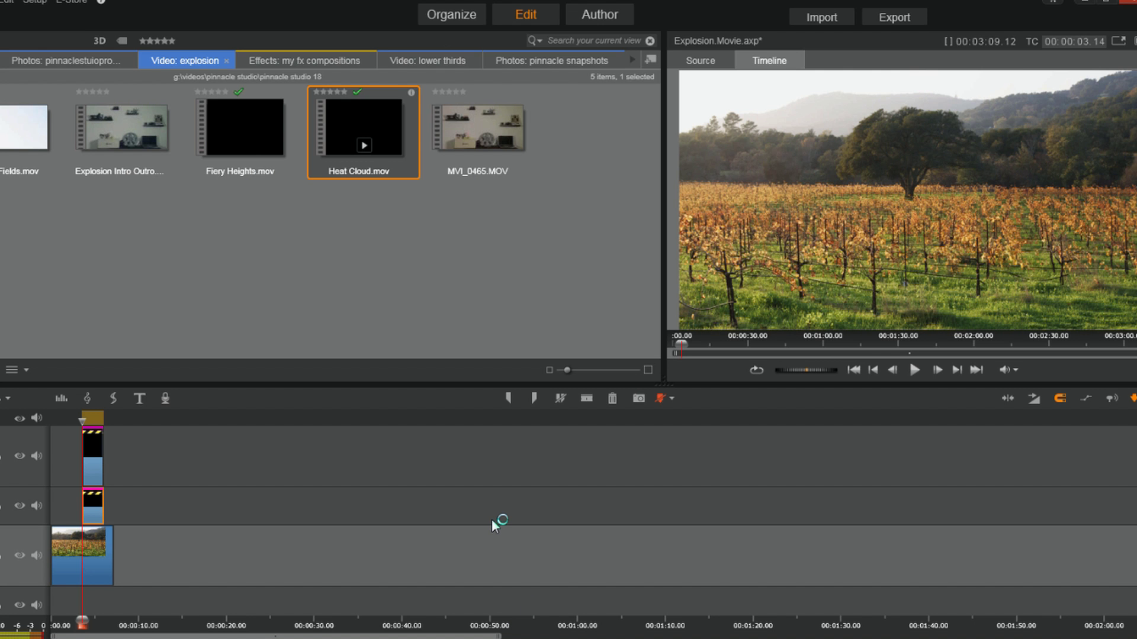
- Open the vineyard snapshot's effects from the timeline and add Knoll Light Factory from Red Giant Motion Graphics Toolkit
right_click(75, 554)
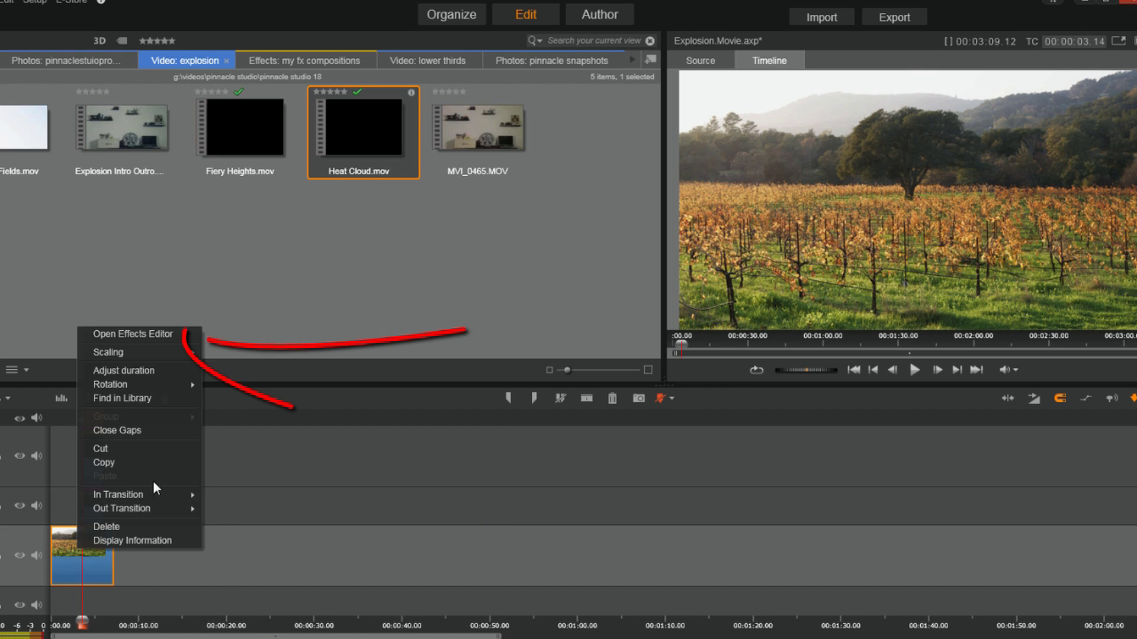
click(160, 334)
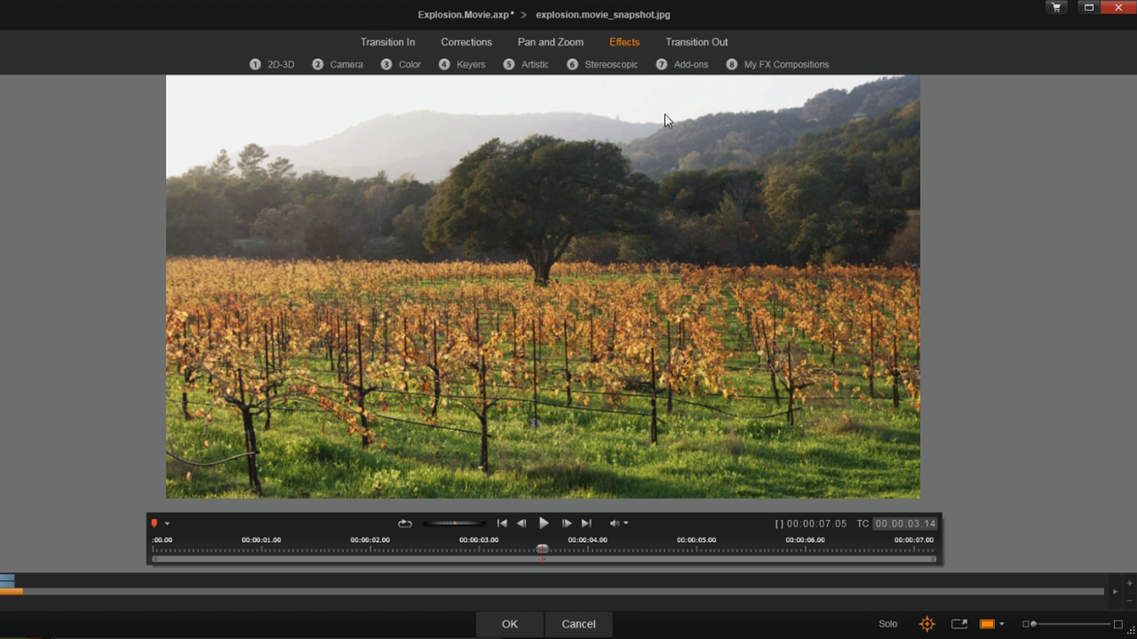
click(685, 65)
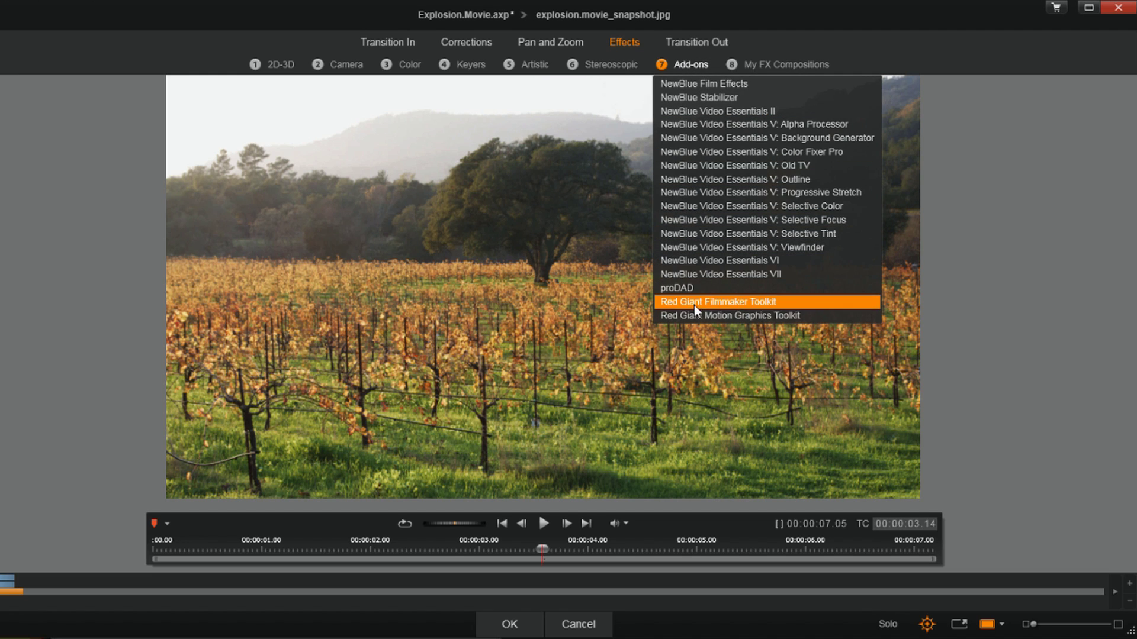
click(733, 317)
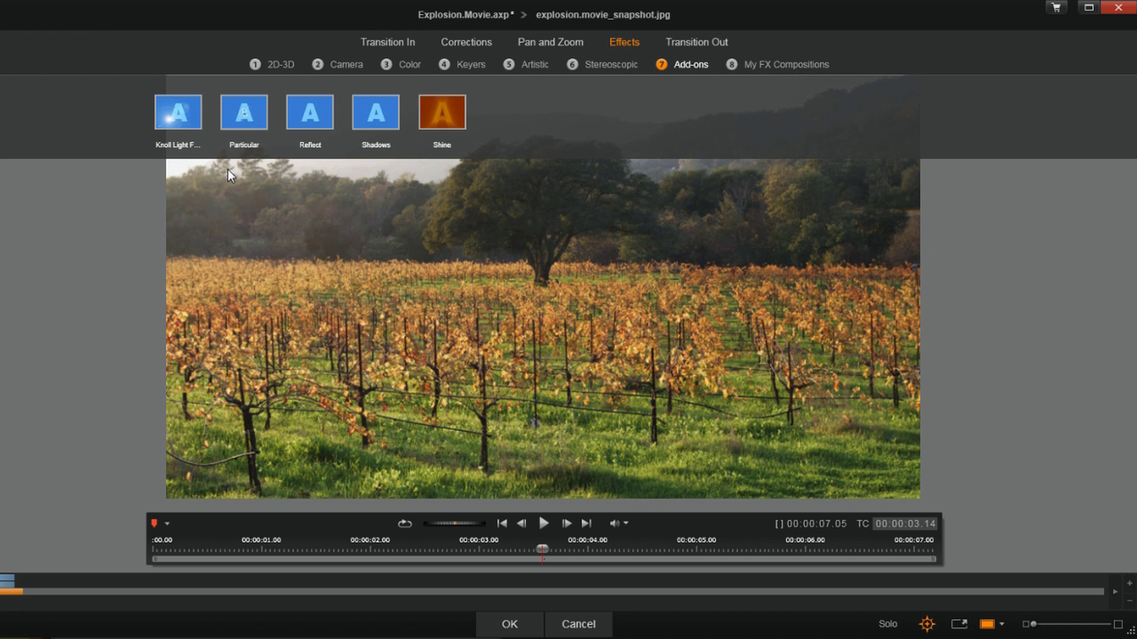
click(168, 113)
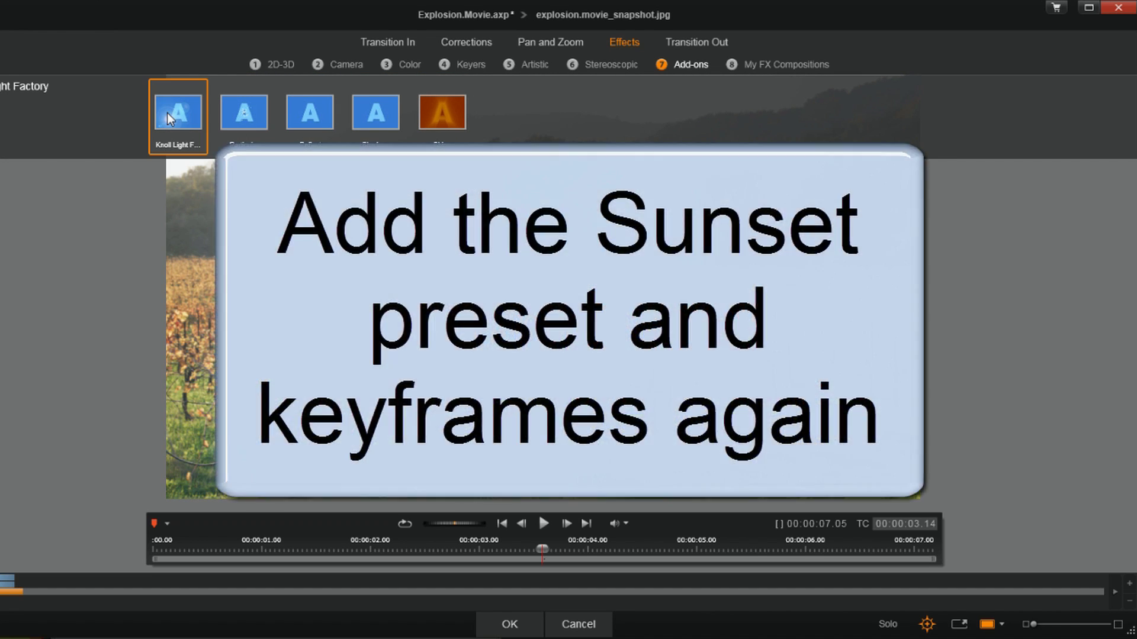
double_click(168, 113)
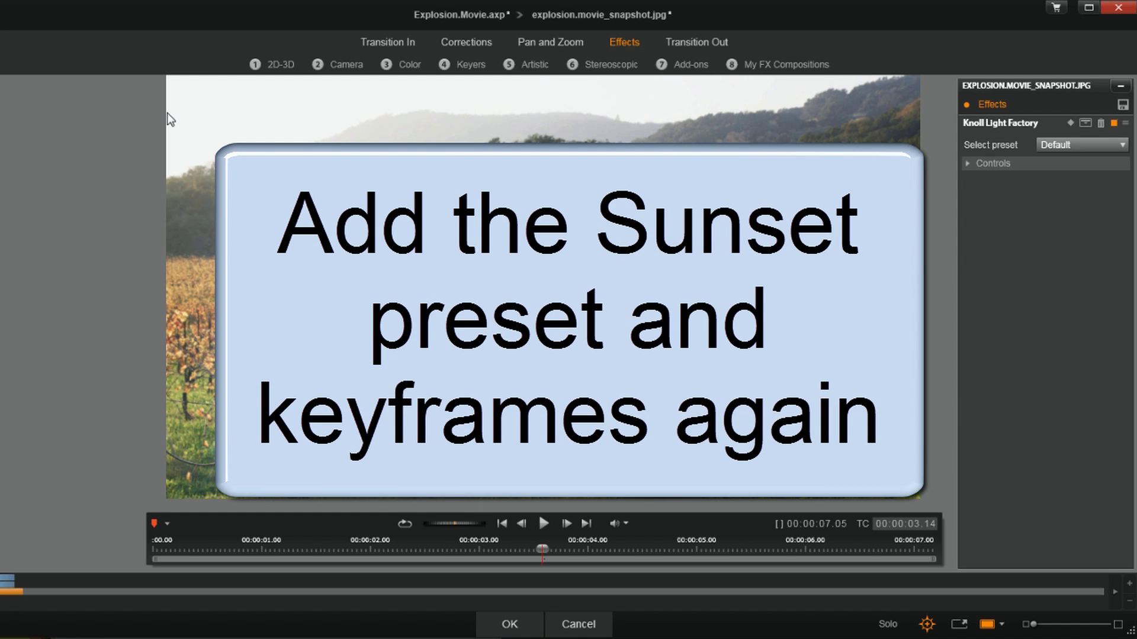
- Apply the Sunset preset to the snapshot's light and set its two Light Source Location values to 50 and 5
click(1066, 145)
scroll(1082, 307, down, 3)
click(1063, 355)
click(971, 164)
click(1054, 207)
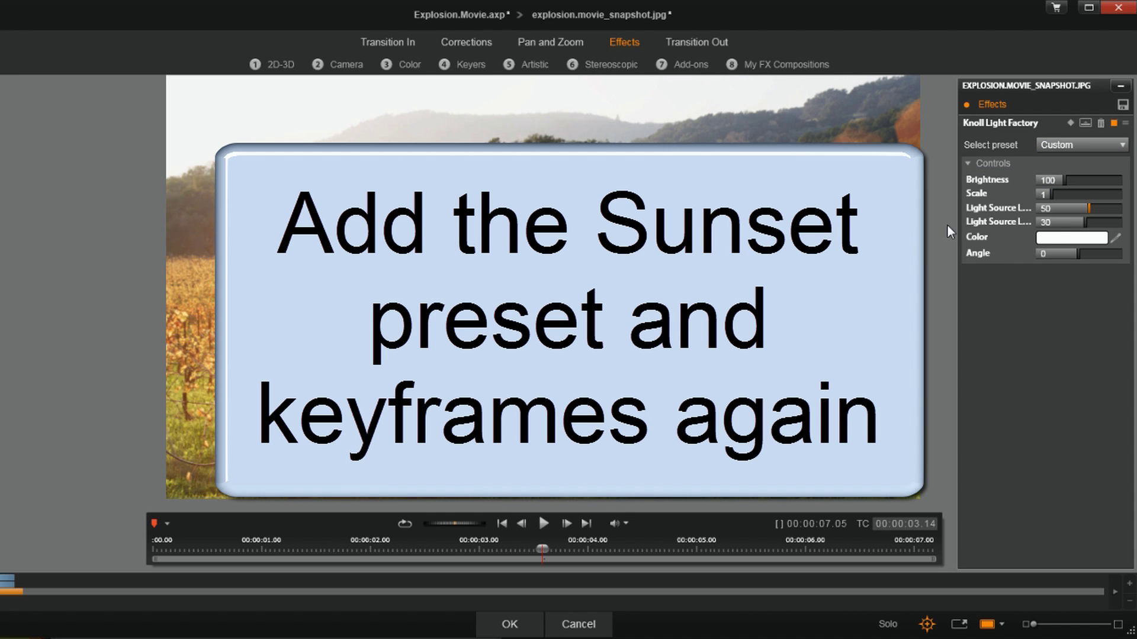
key(Tab)
text(5)
key(Return)
- Keyframe the light at the snapshot's start with Brightness 0 and Scale 0.1, and hold those values at 00:00:03.19
click(502, 526)
click(1071, 122)
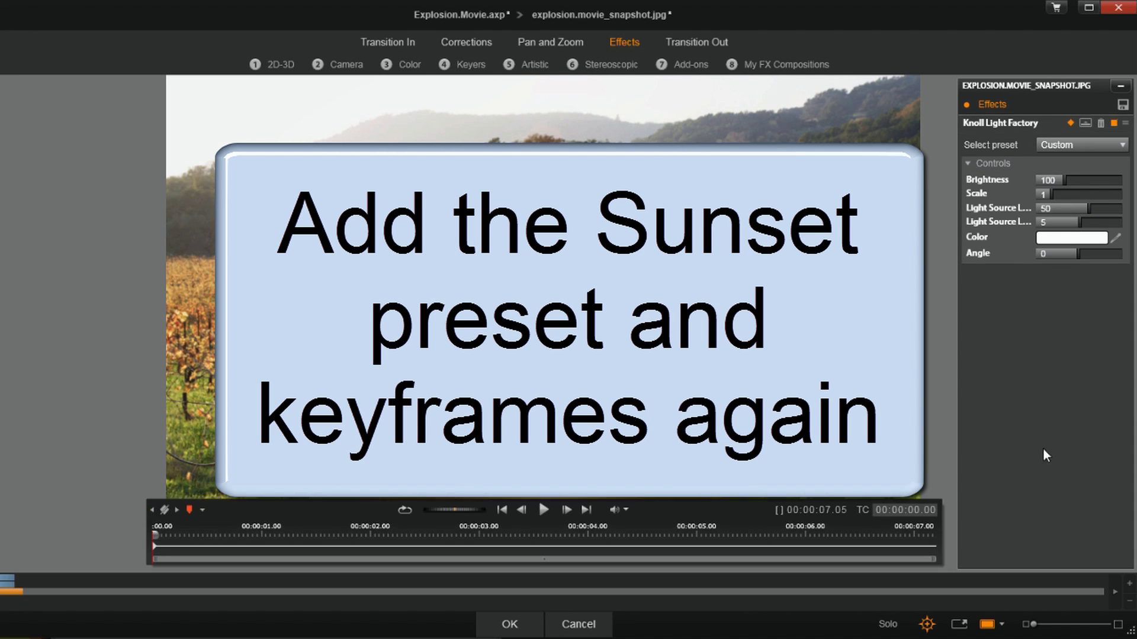
drag(1064, 180, 1038, 194)
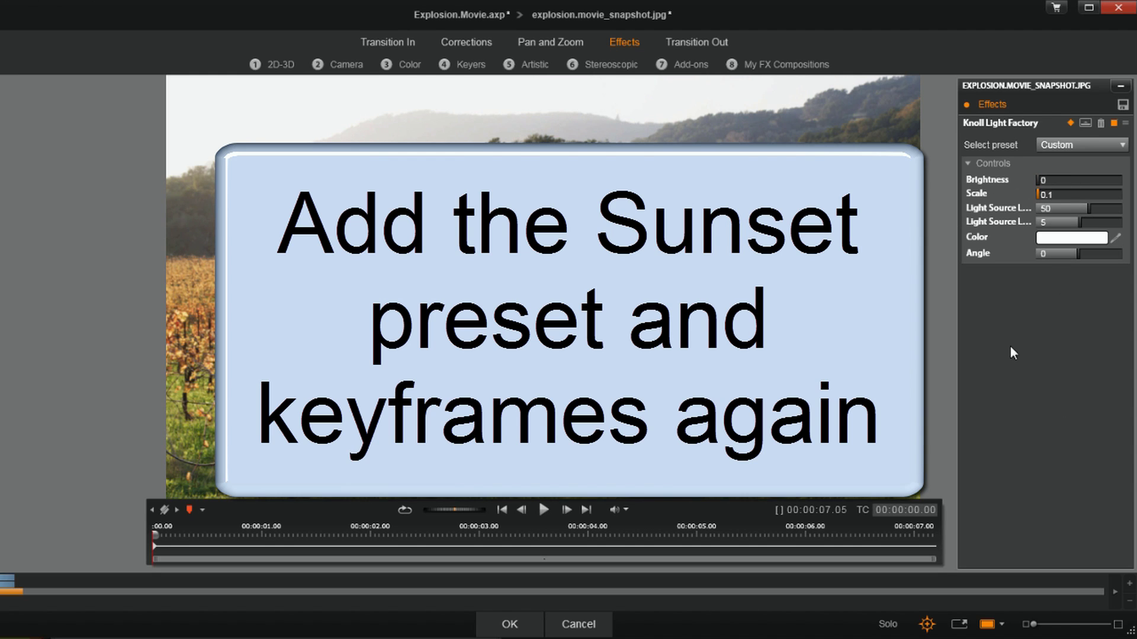
click(528, 535)
click(567, 510)
click(165, 510)
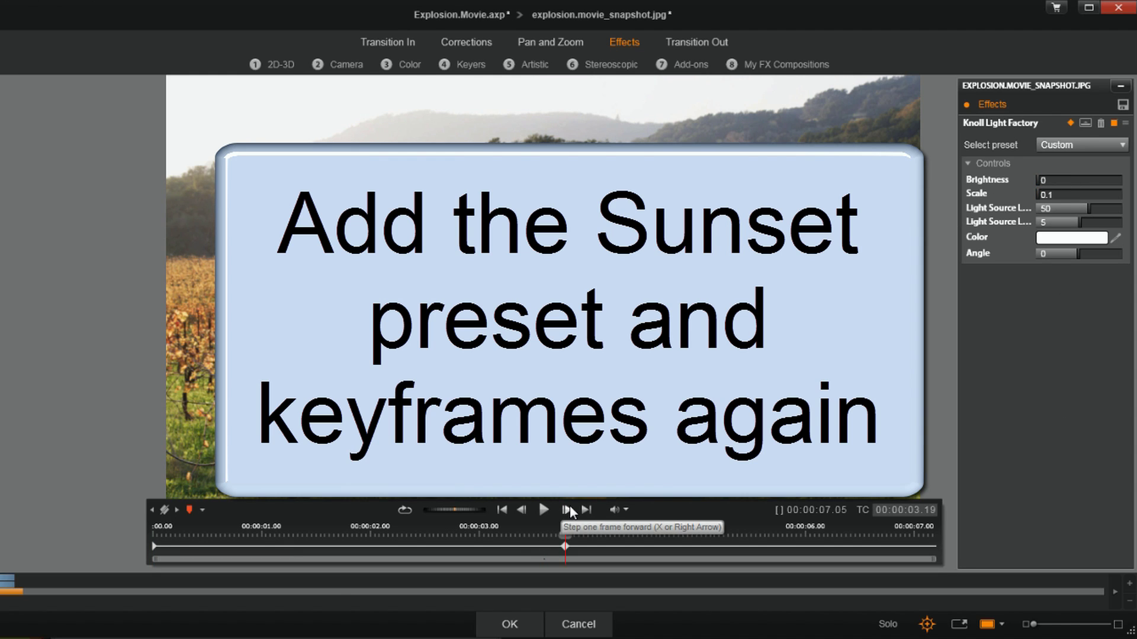
- Keyframe the snapshot's light at 00:00:03.20 with Brightness 25 and Scale 1
click(567, 511)
click(1048, 181)
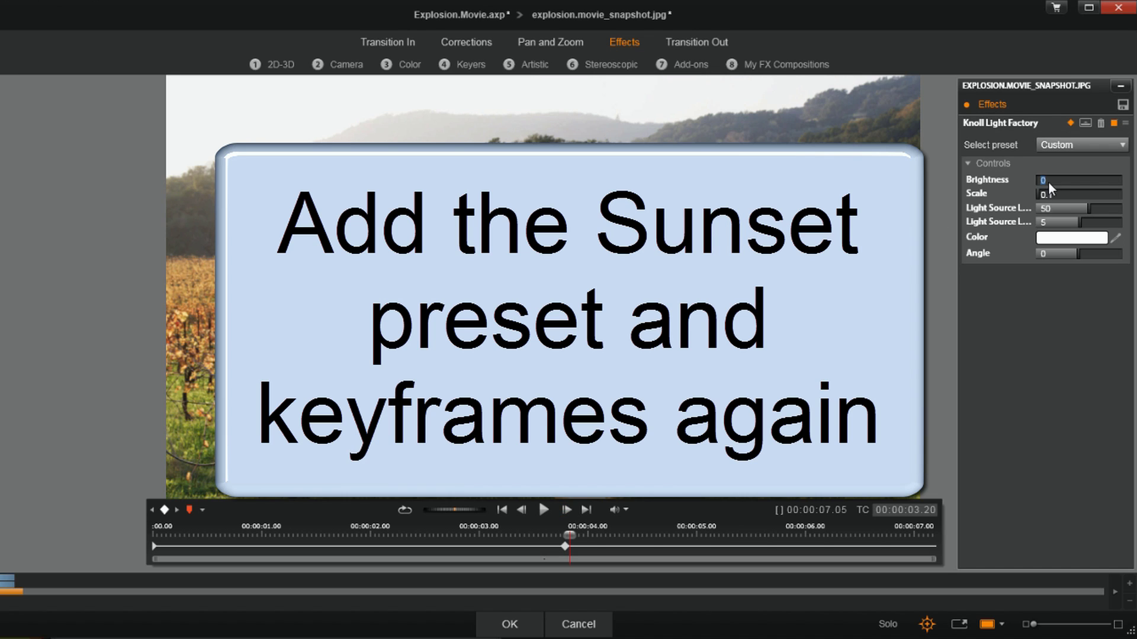
key(Return)
click(1058, 196)
text(1)
key(Return)
- Add a light keyframe at 00:00:04.17 that holds the current Brightness and Scale
click(628, 536)
click(566, 511)
click(566, 510)
click(165, 510)
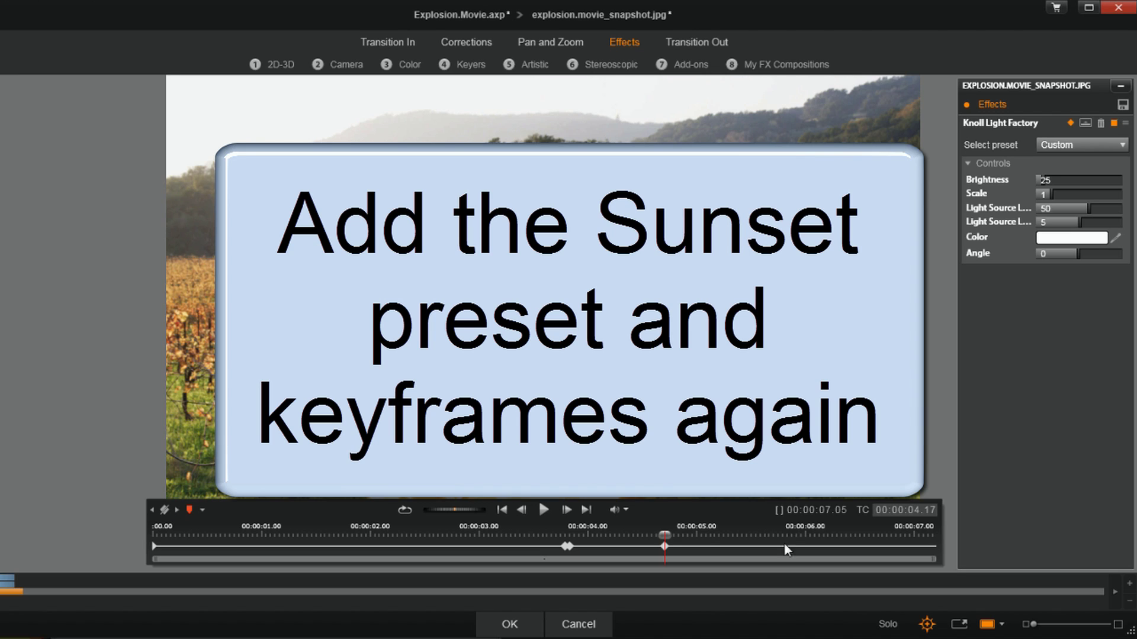
- Keyframe the light at 00:00:05.00 with Brightness 0 and Scale 0.1, and hold these values to the snapshot's end
click(698, 545)
click(1046, 180)
text(0)
key(Tab)
text(0.1)
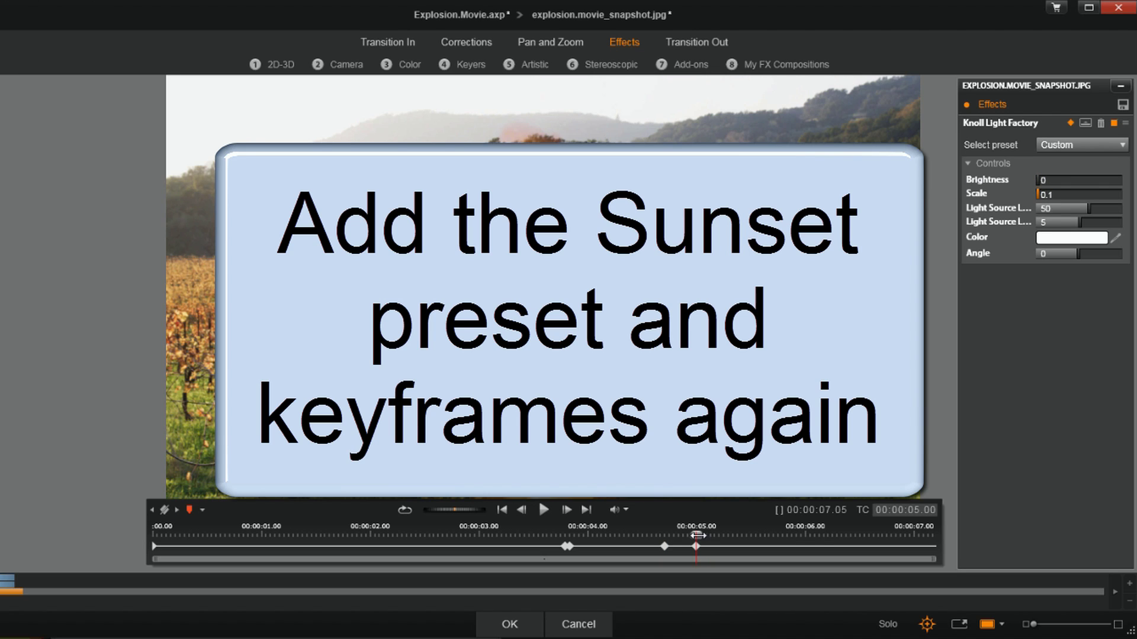
click(177, 509)
click(507, 625)
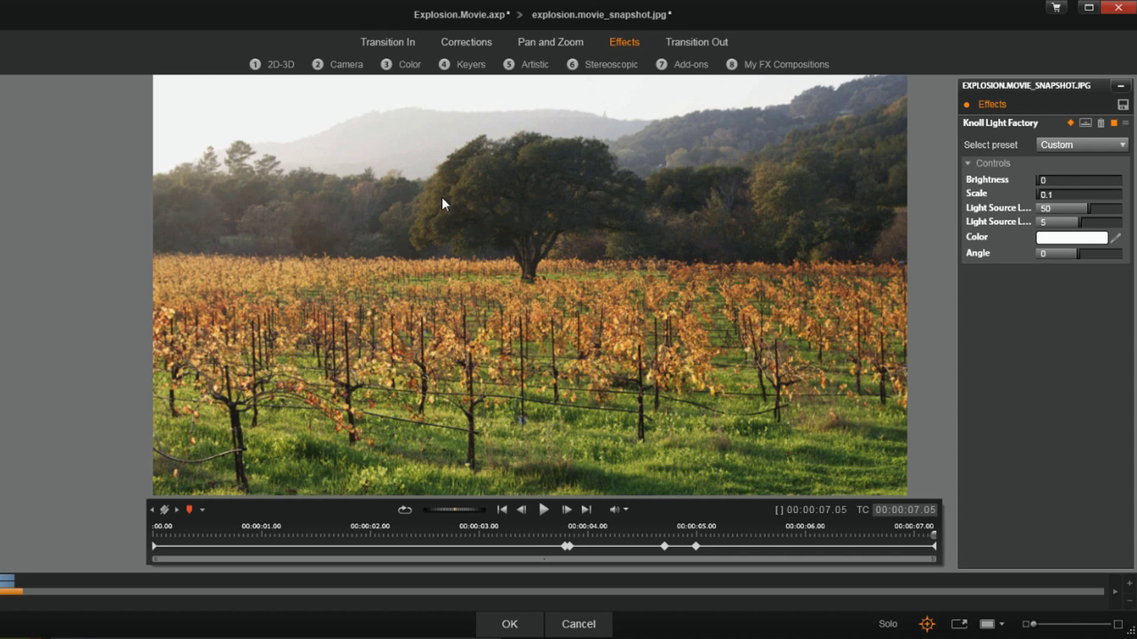
- Add the Brightness and Contrast color effect to the snapshot and go to its first frame
click(409, 66)
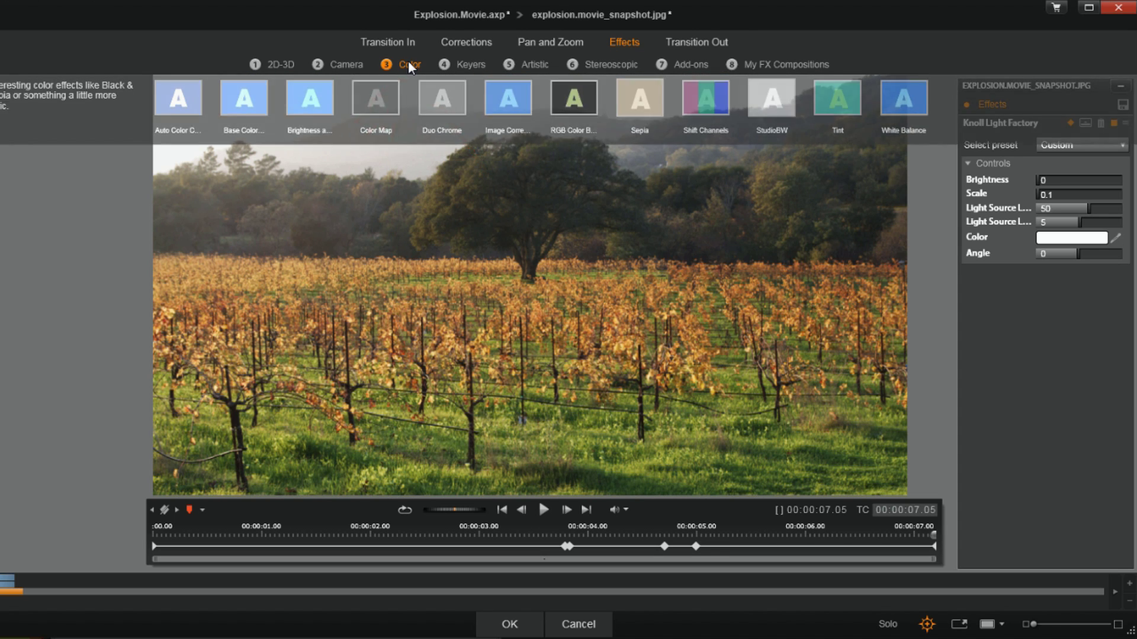
click(312, 121)
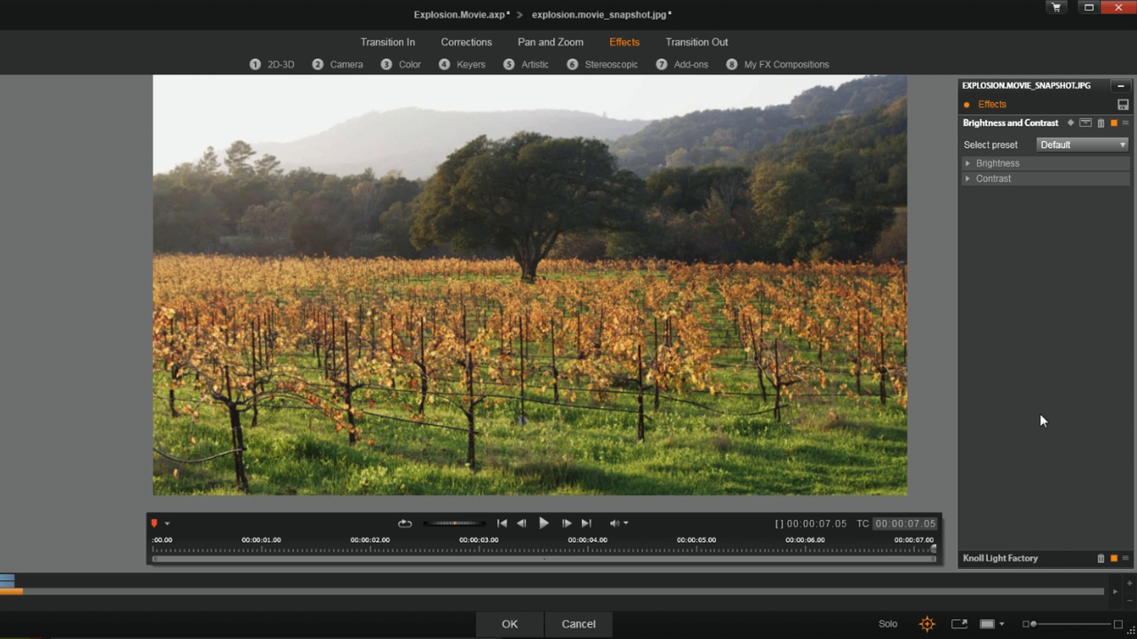
click(506, 523)
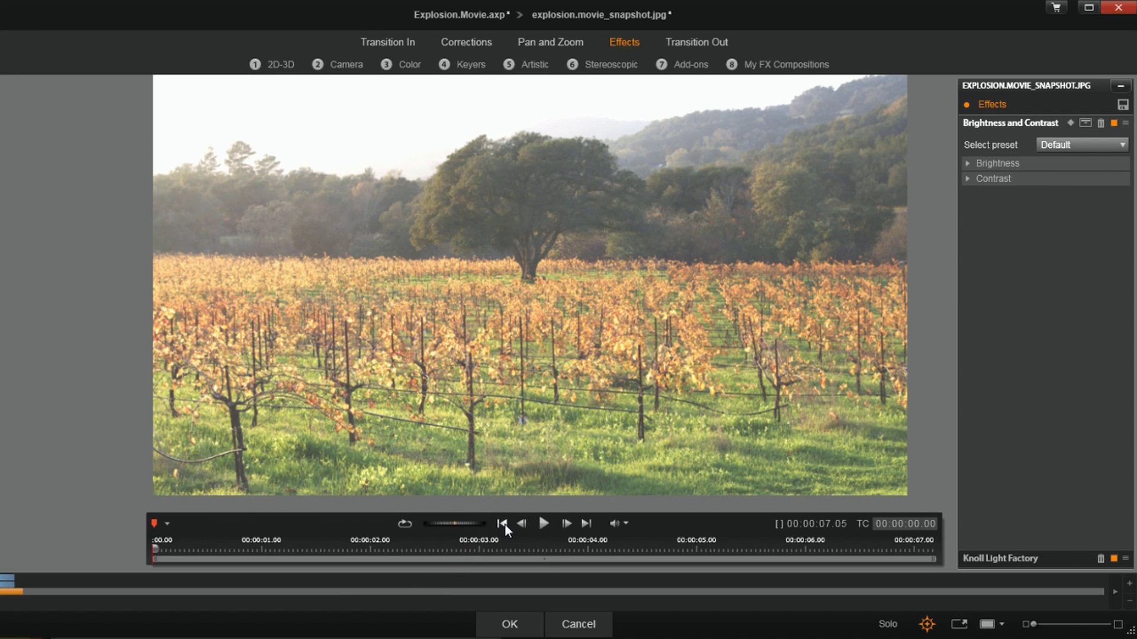
- Set the Red, Green and Blue brightness to 0 and enable keyframing for Brightness and Contrast
click(967, 163)
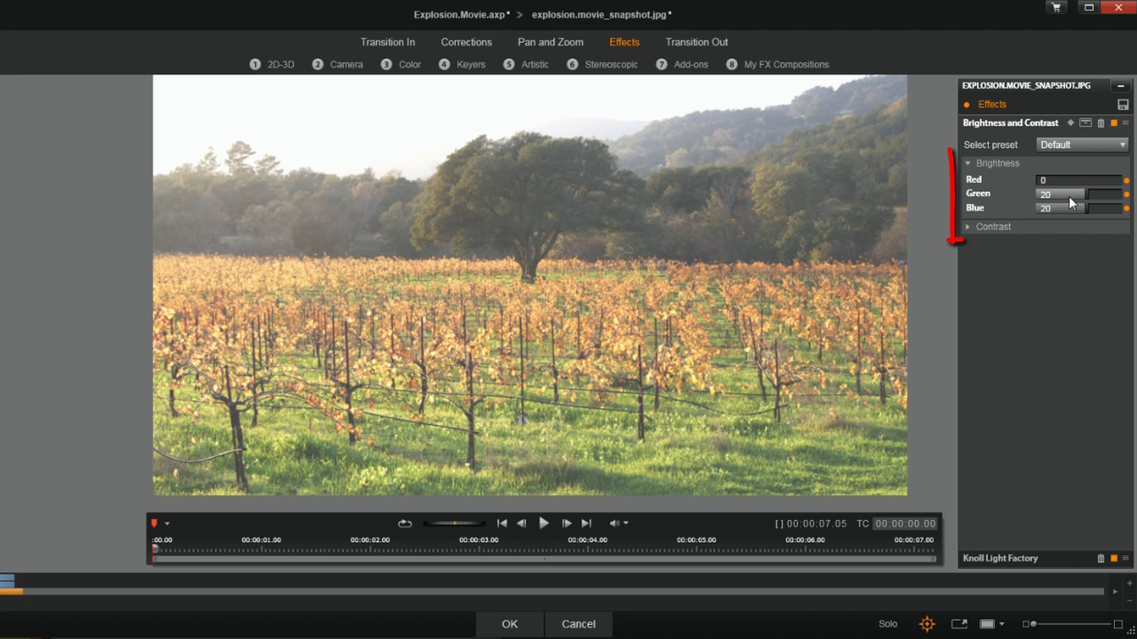
text(0)
key(Return)
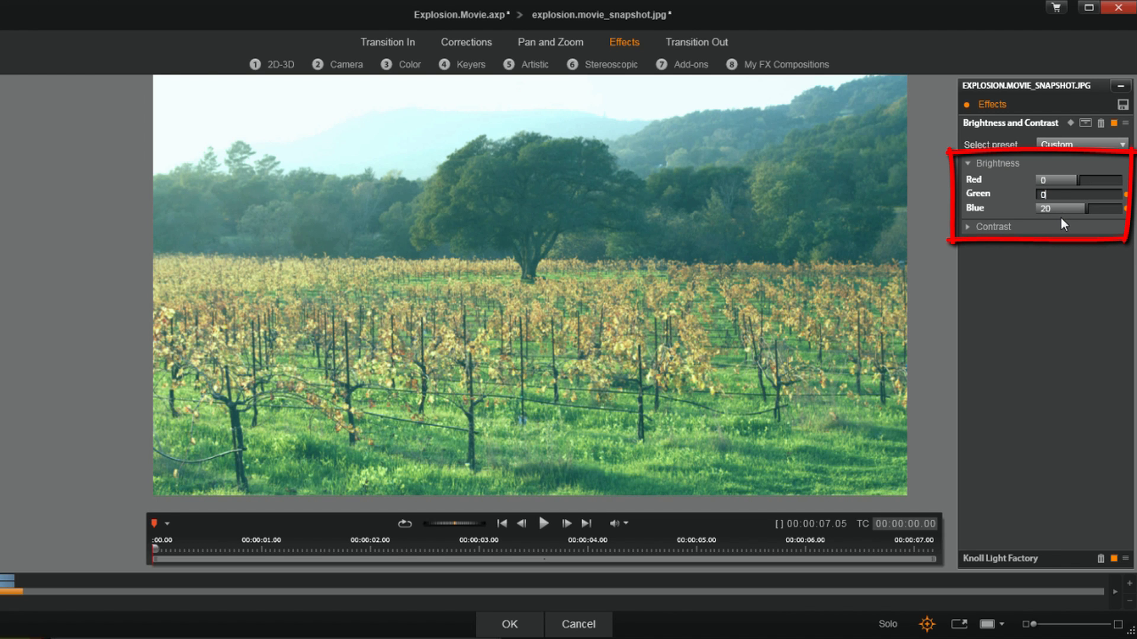
text(0)
key(Return)
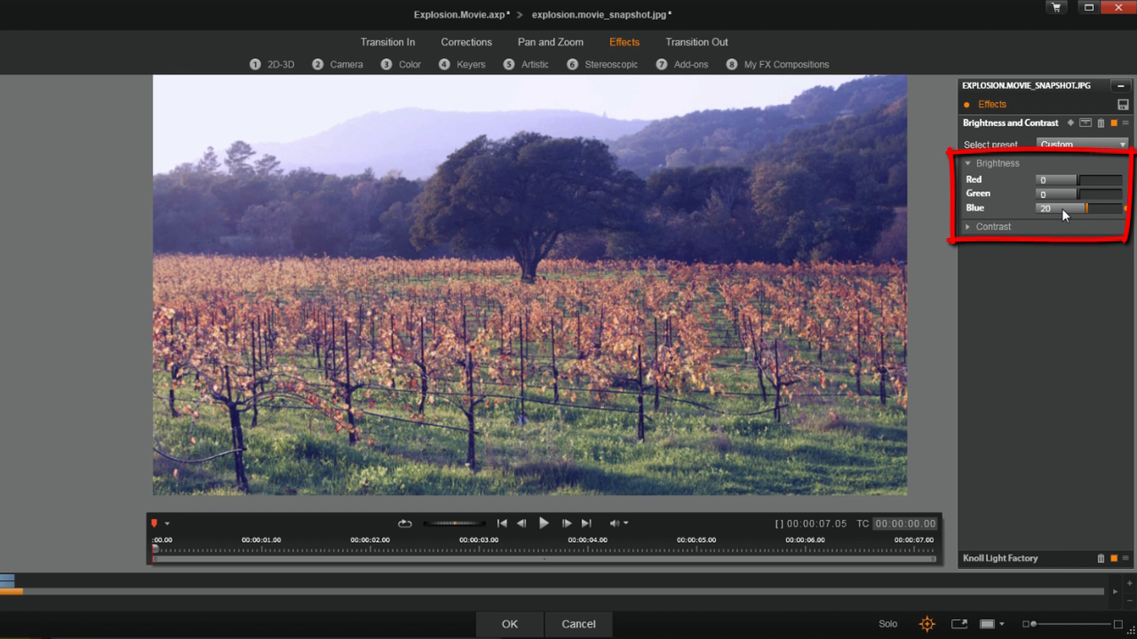
double_click(1061, 209)
text(0)
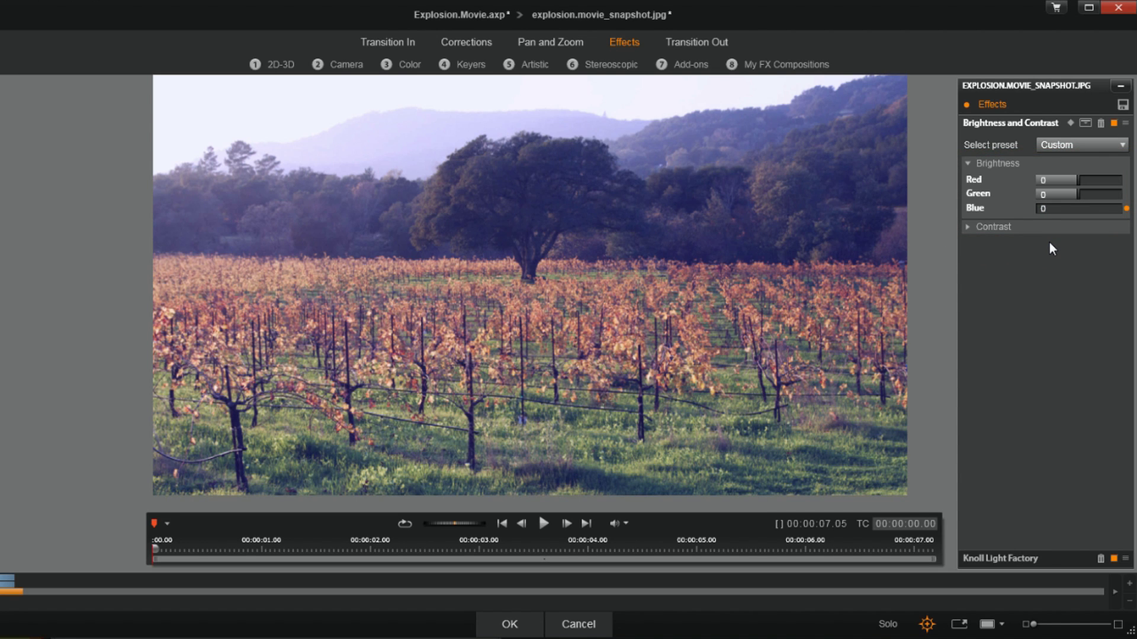
key(Return)
click(1071, 122)
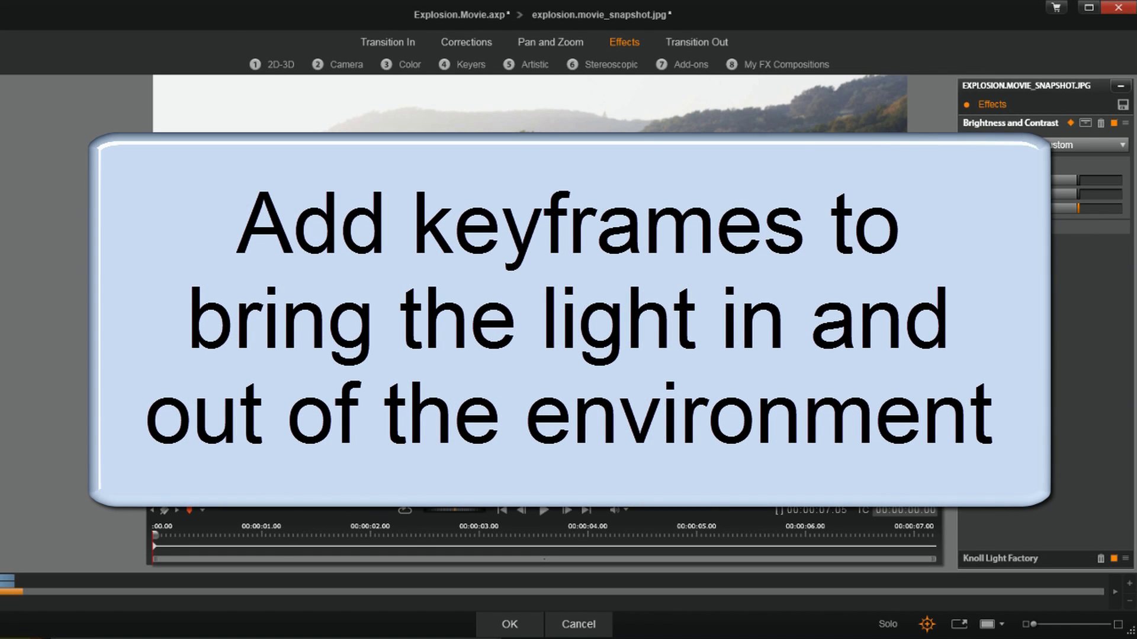
- Add a Brightness and Contrast keyframe just before 00:00:03.18 that holds the zero brightness values
click(563, 508)
click(562, 508)
click(562, 508)
click(563, 508)
click(562, 508)
click(164, 510)
- Keyframe the snapshot at 00:00:03.18 with Red, Green and Blue brightness raised equally to about 20
click(564, 511)
click(164, 510)
drag(1064, 181, 1059, 190)
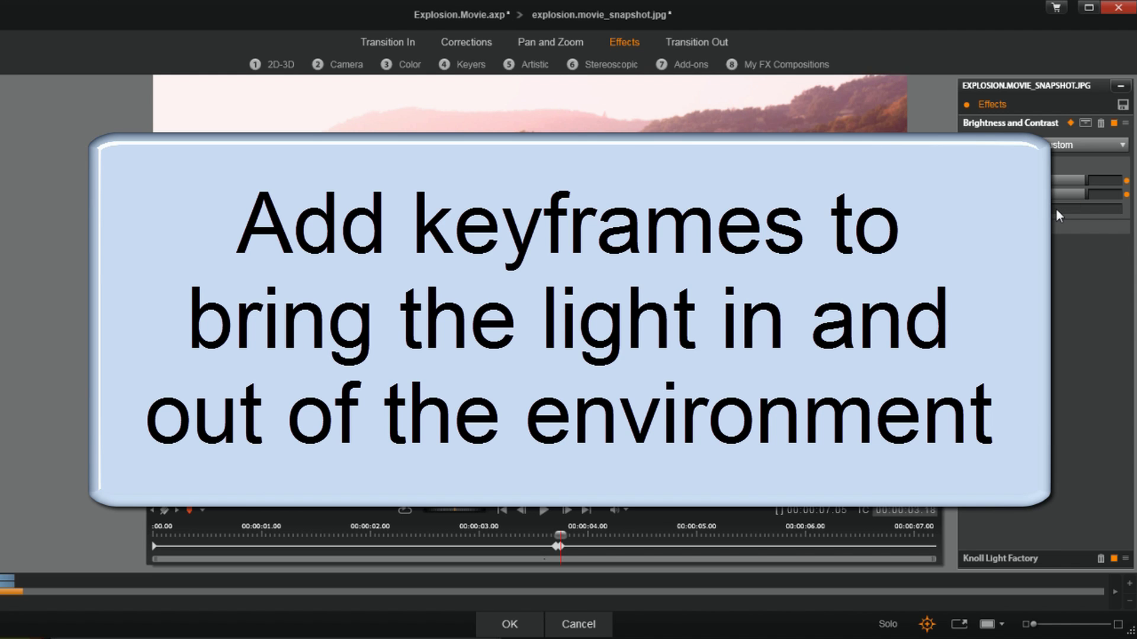
click(1056, 210)
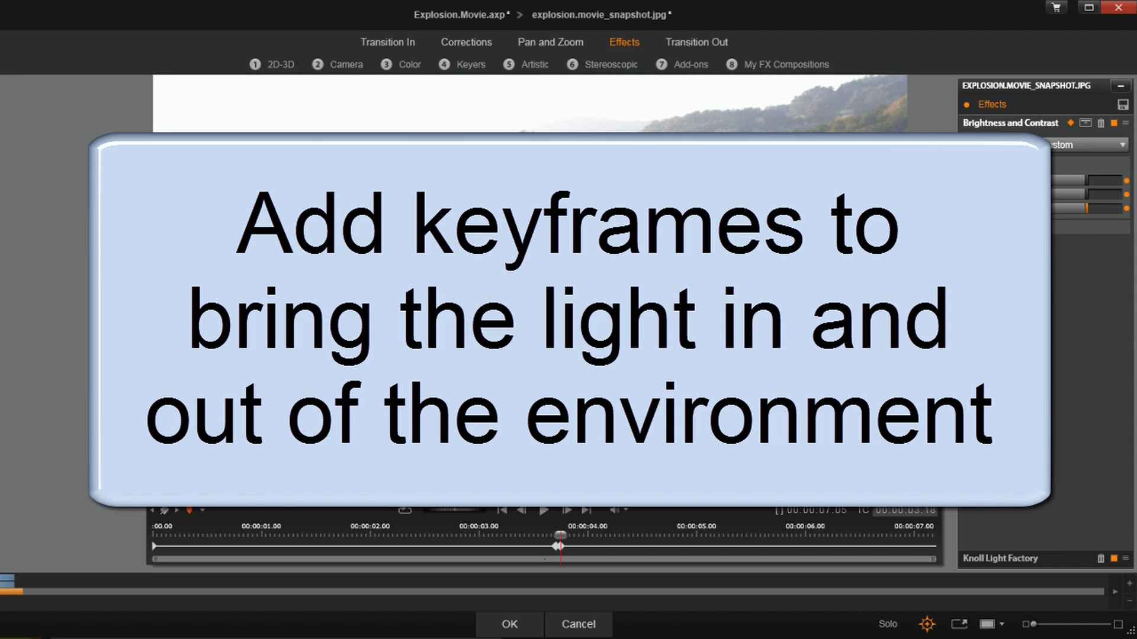
- Add a Brightness and Contrast keyframe a few frames after 00:00:03.18 that holds the raised brightness
click(567, 510)
click(567, 510)
click(567, 511)
click(566, 510)
click(165, 512)
- Keyframe the snapshot at 00:00:04.02 with the Red, Green and Blue brightness returned to 0
click(566, 510)
click(567, 511)
click(566, 510)
click(567, 511)
click(567, 511)
click(166, 511)
drag(1054, 193, 1054, 196)
click(1054, 209)
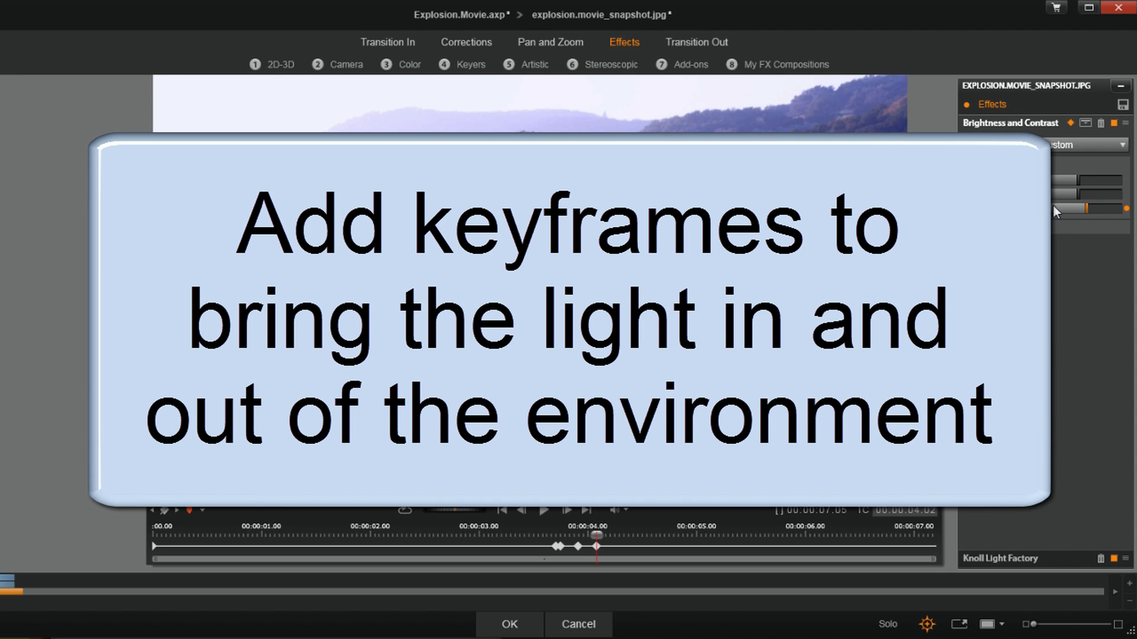
- Keyframe the zero brightness at the snapshot's end, 00:00:07.05, and apply the snapshot's effects
key(End)
click(165, 511)
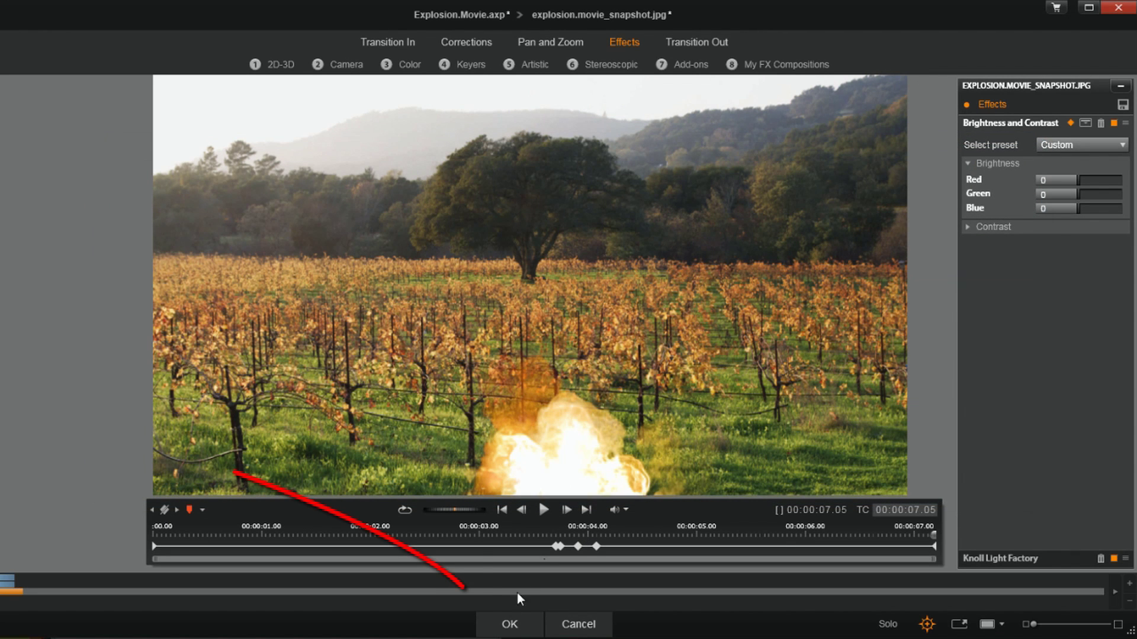
click(511, 626)
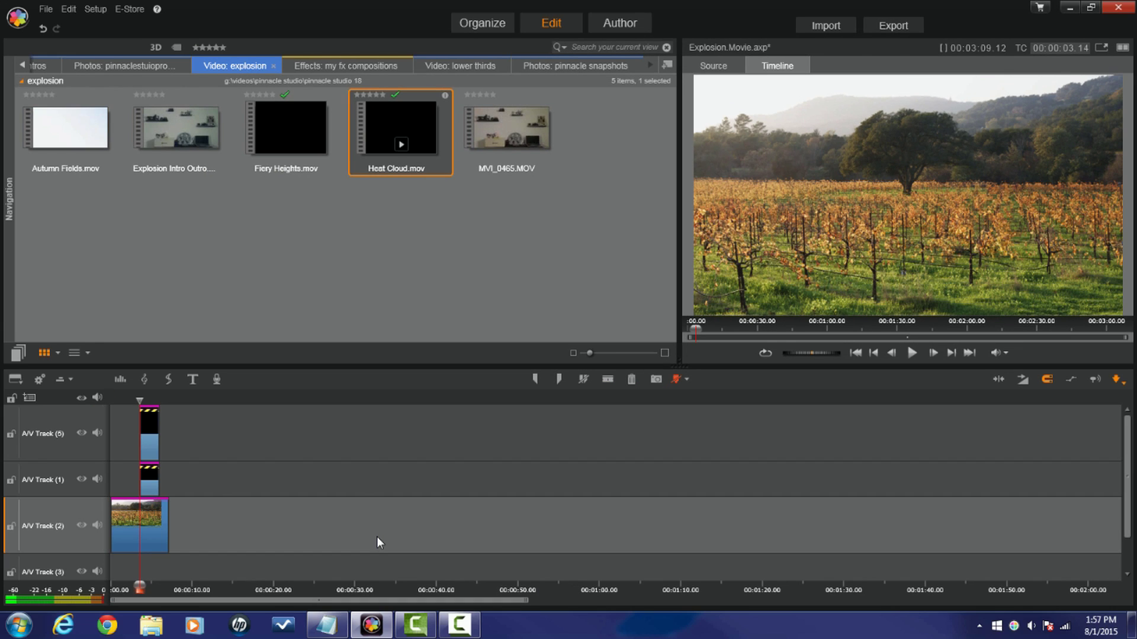
- Play the finished explosion composite from the start of the timeline to check the light and brightness flash
drag(129, 404, 94, 409)
click(911, 353)
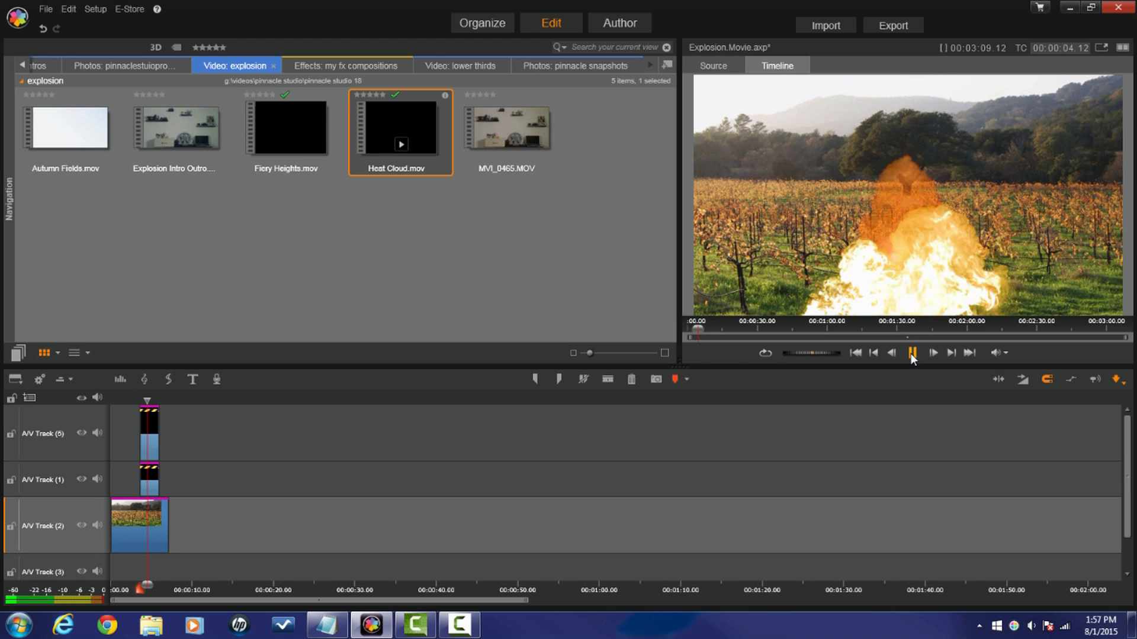
click(911, 354)
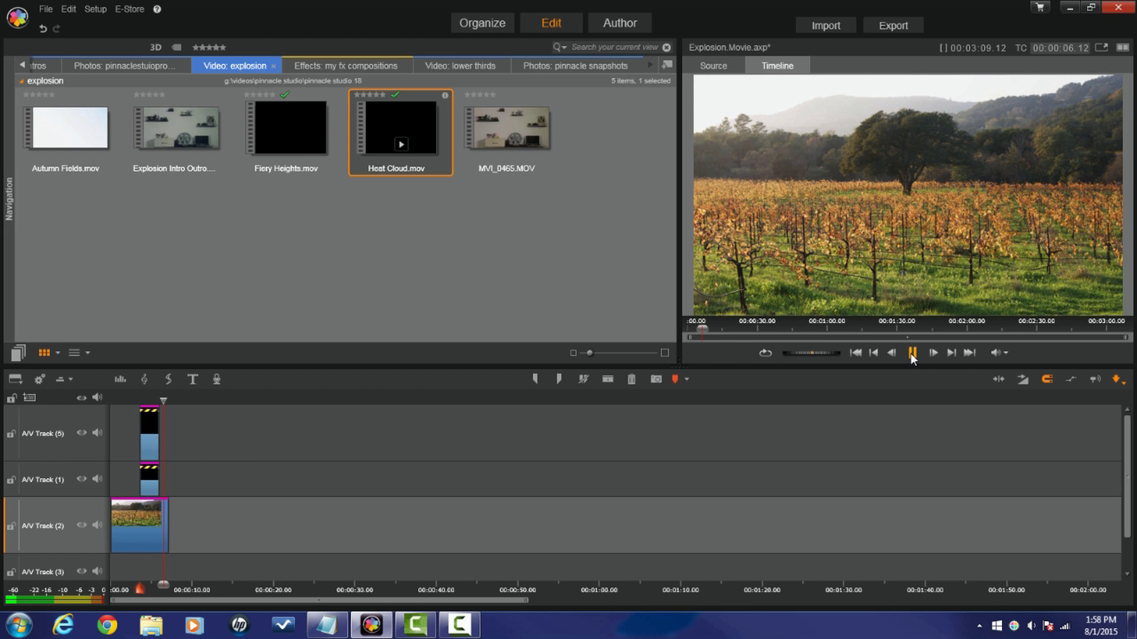